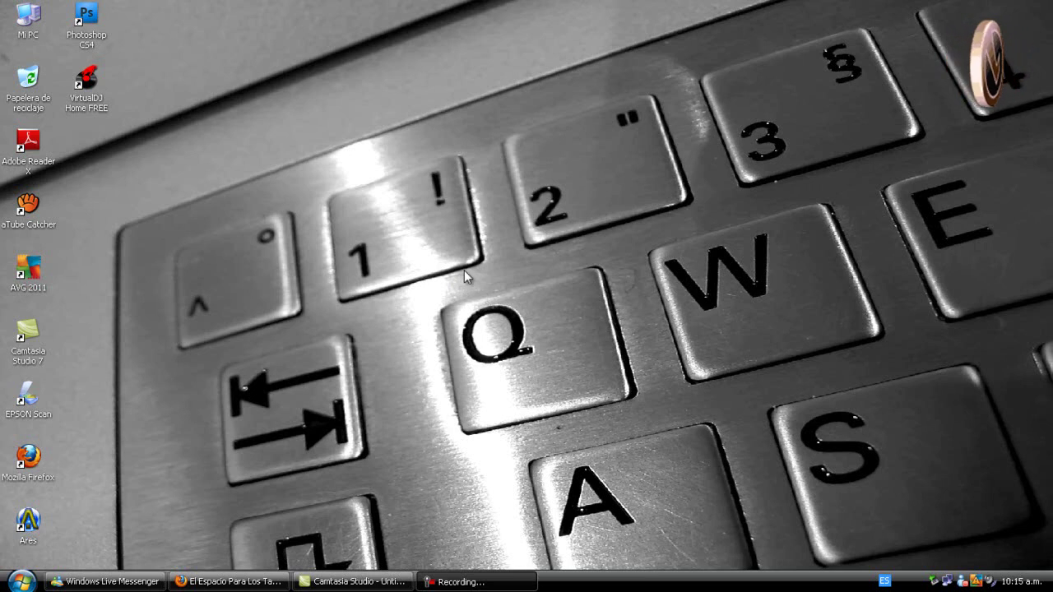
Step: Open the properties of Disco local (C:) from Mi PC and start the disk cleanup calculation for that drive
{"action": "double_click", "coordinate": [28, 16]}
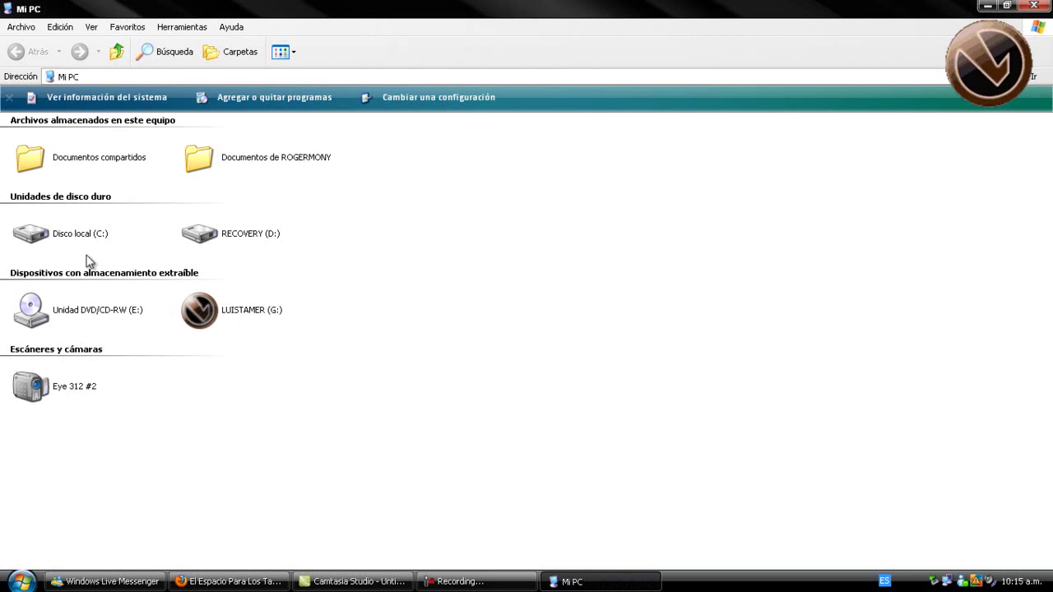
{"action": "left_click", "coordinate": [73, 245]}
{"action": "left_click", "coordinate": [176, 441]}
{"action": "left_click", "coordinate": [52, 238]}
{"action": "right_click", "coordinate": [51, 245]}
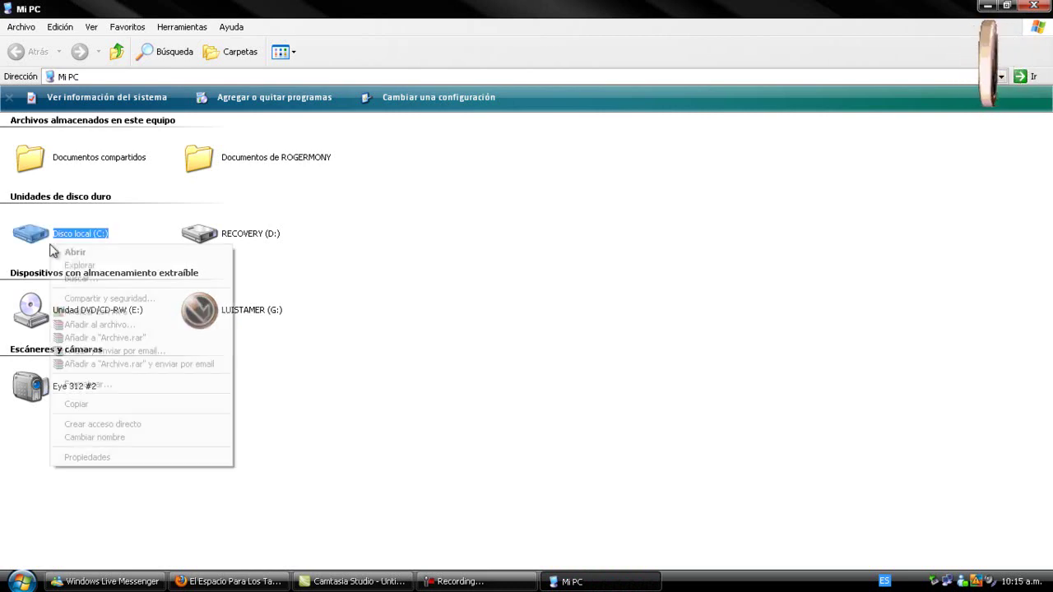
{"action": "left_click", "coordinate": [107, 458]}
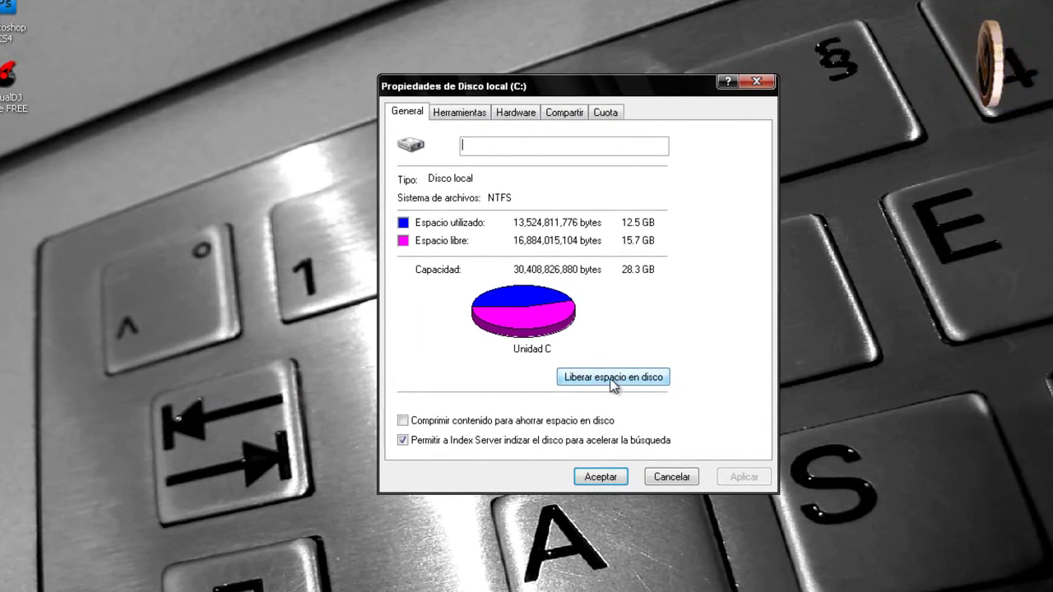
{"action": "left_click", "coordinate": [612, 380]}
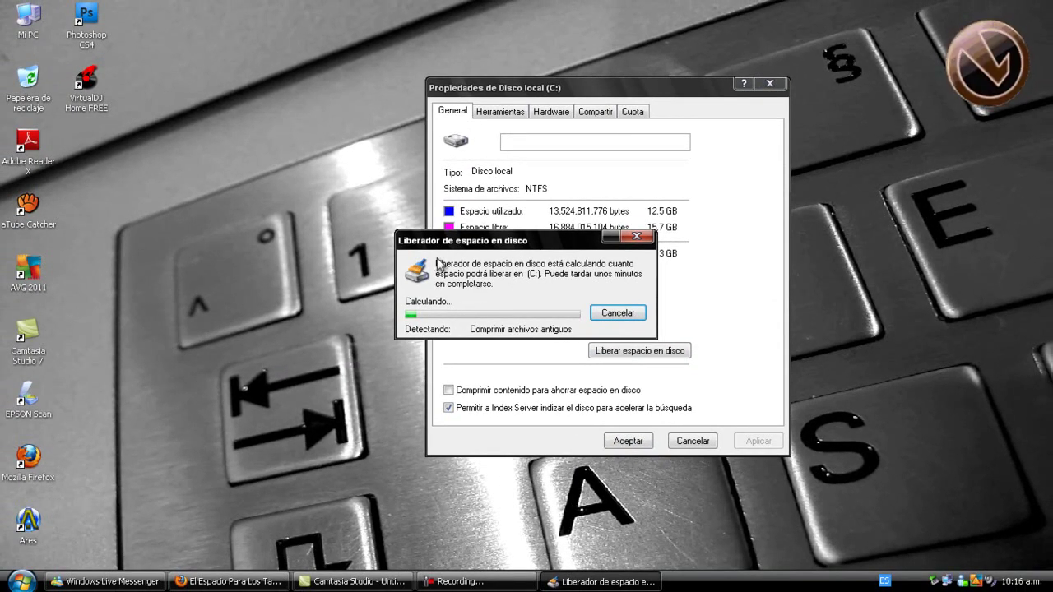
Step: Switch to Firefox to view the Ccleaner download entry on the blog, and return to the desktop
{"action": "left_click", "coordinate": [230, 581]}
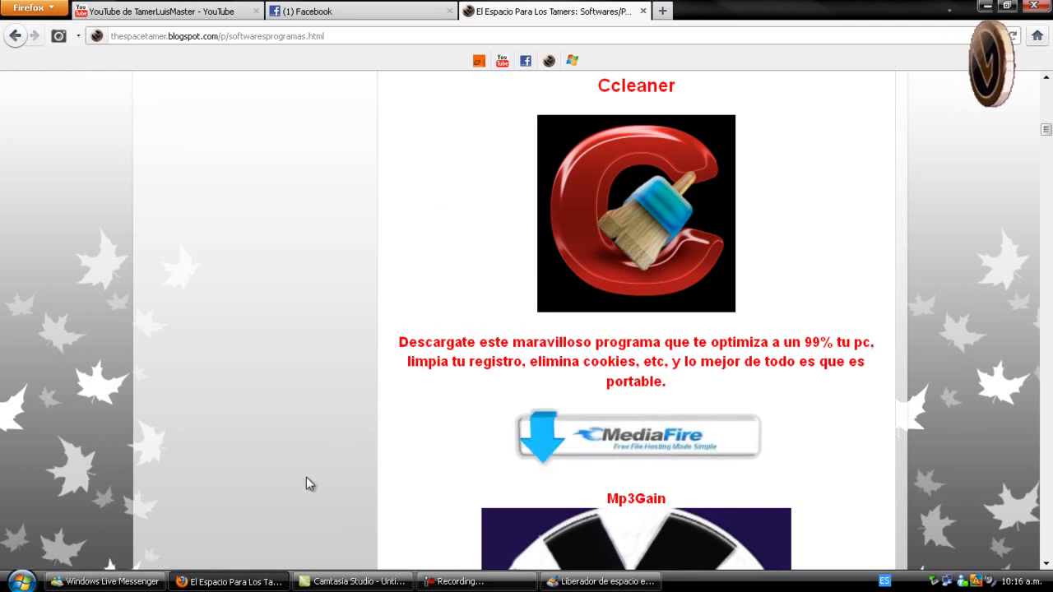
{"action": "left_click", "coordinate": [228, 581]}
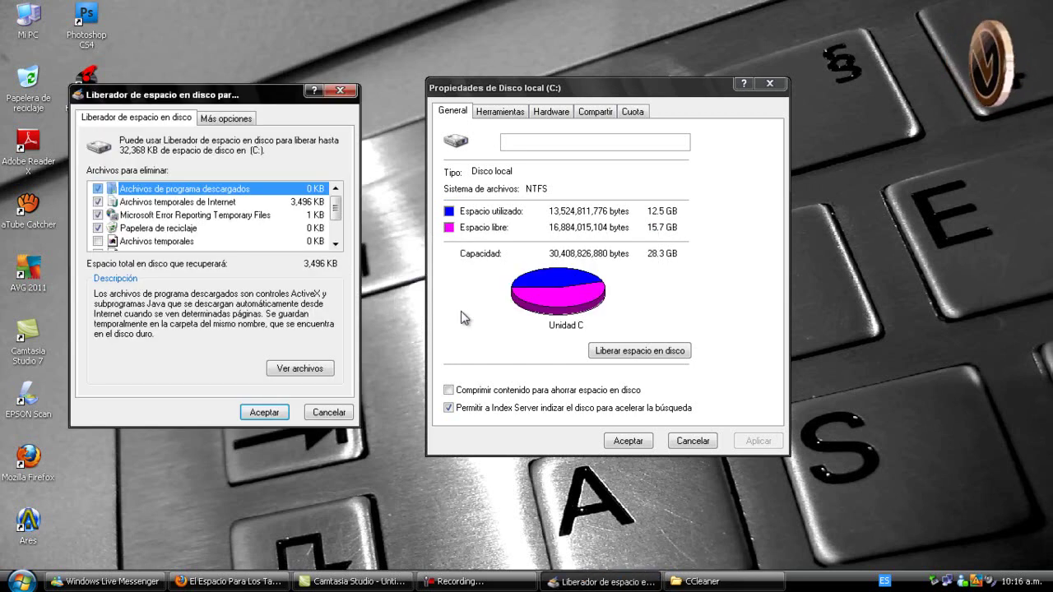
Step: Add the WebClient/Publisher temporary files, Comprimir archivos antiguos and Archivos temporales to the categories cleaned on C:
{"action": "left_click_drag", "start_coordinate": [263, 102], "coordinate": [373, 102]}
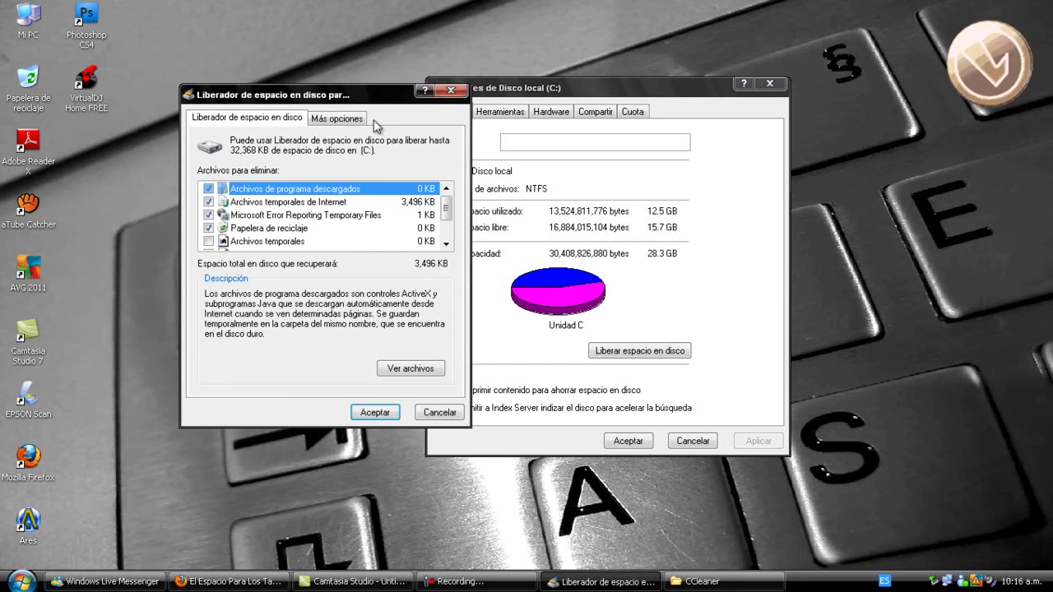
{"action": "scroll", "coordinate": [448, 216], "scroll_direction": "down", "scroll_amount": 1}
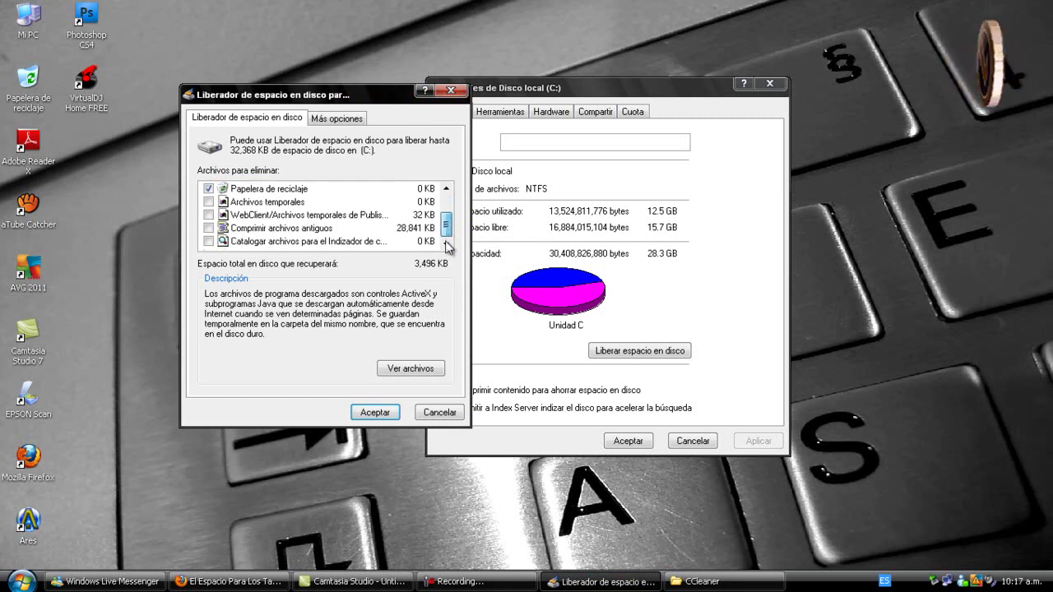
{"action": "scroll", "coordinate": [448, 232], "scroll_direction": "up", "scroll_amount": 1}
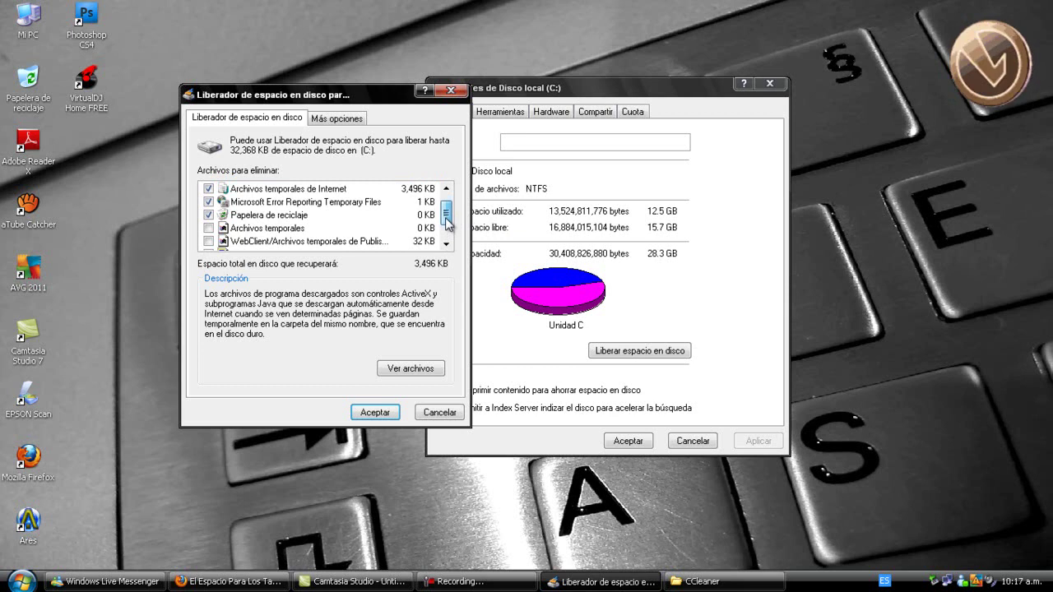
{"action": "scroll", "coordinate": [448, 215], "scroll_direction": "down", "scroll_amount": 1}
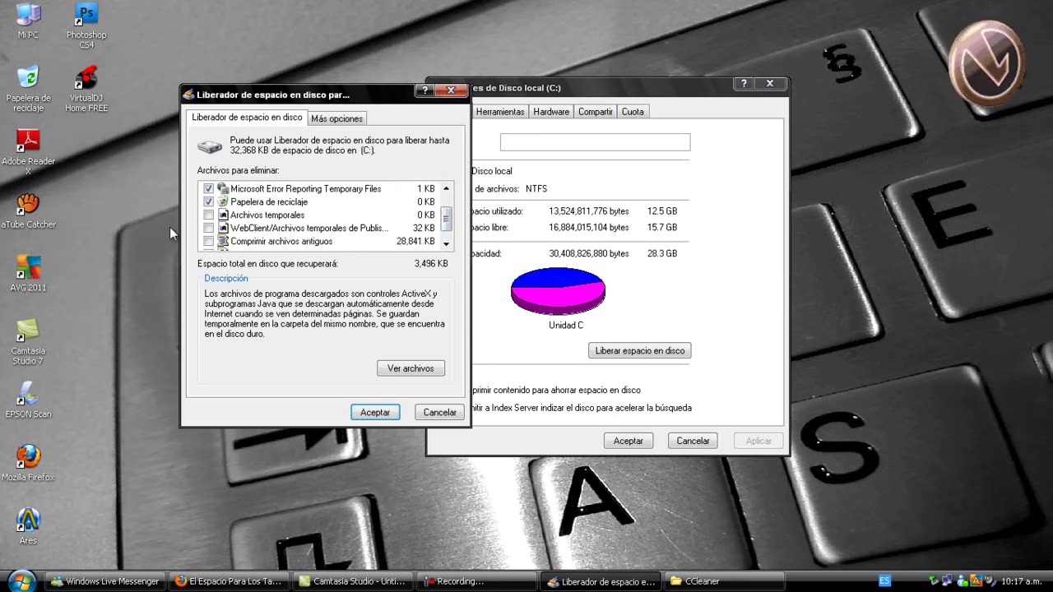
{"action": "left_click", "coordinate": [208, 228]}
{"action": "left_click", "coordinate": [208, 241]}
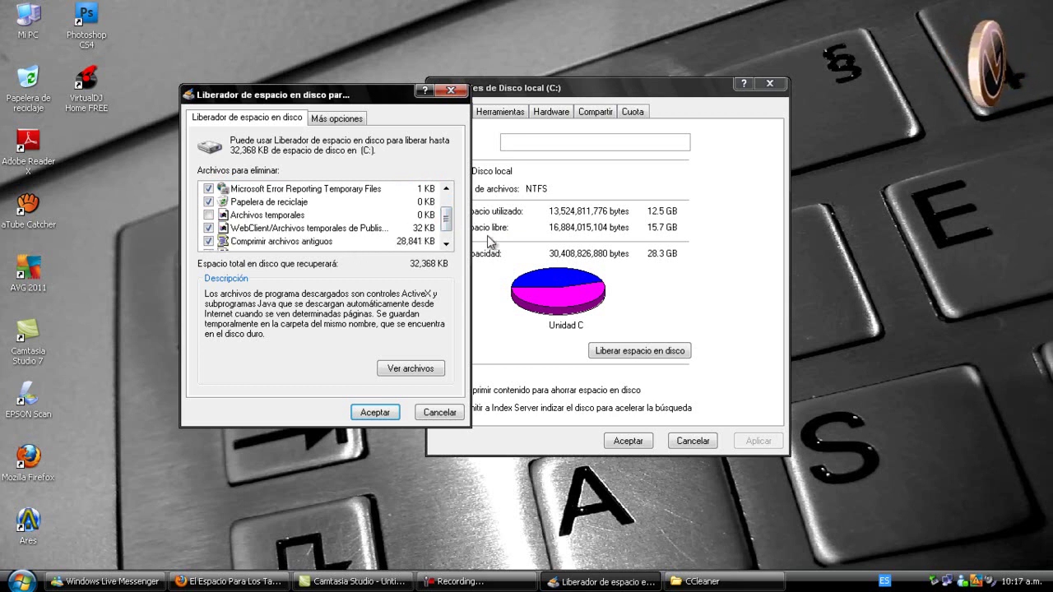
{"action": "left_click", "coordinate": [445, 243]}
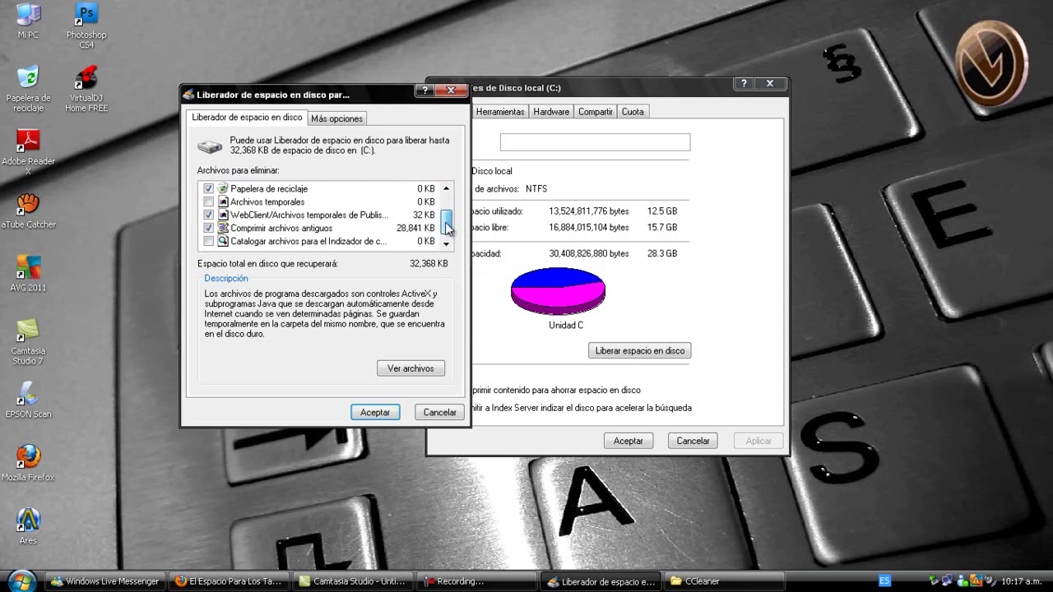
{"action": "scroll", "coordinate": [448, 223], "scroll_direction": "up", "scroll_amount": 1}
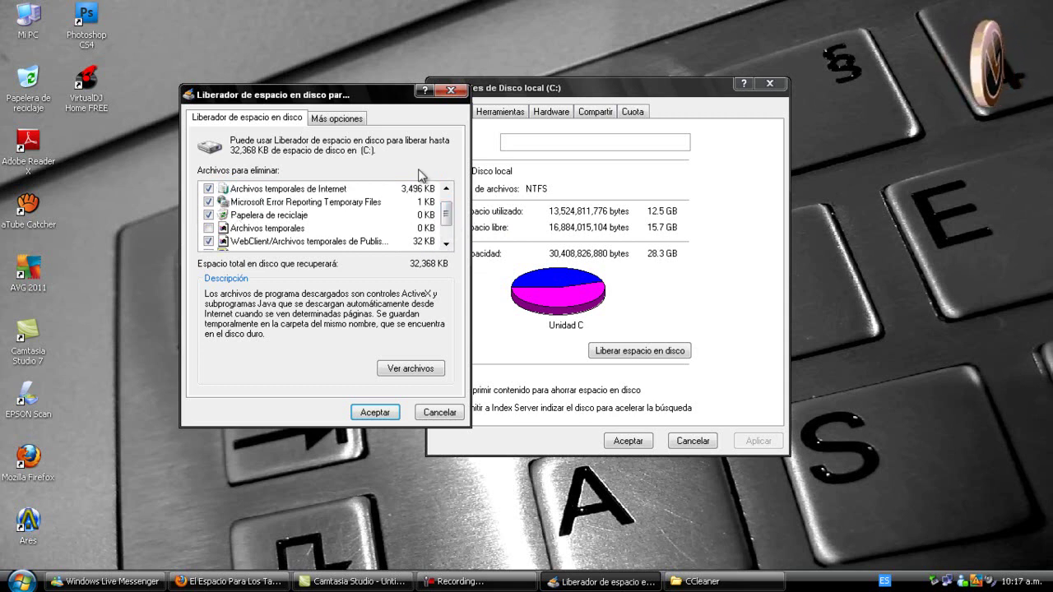
{"action": "left_click", "coordinate": [208, 228]}
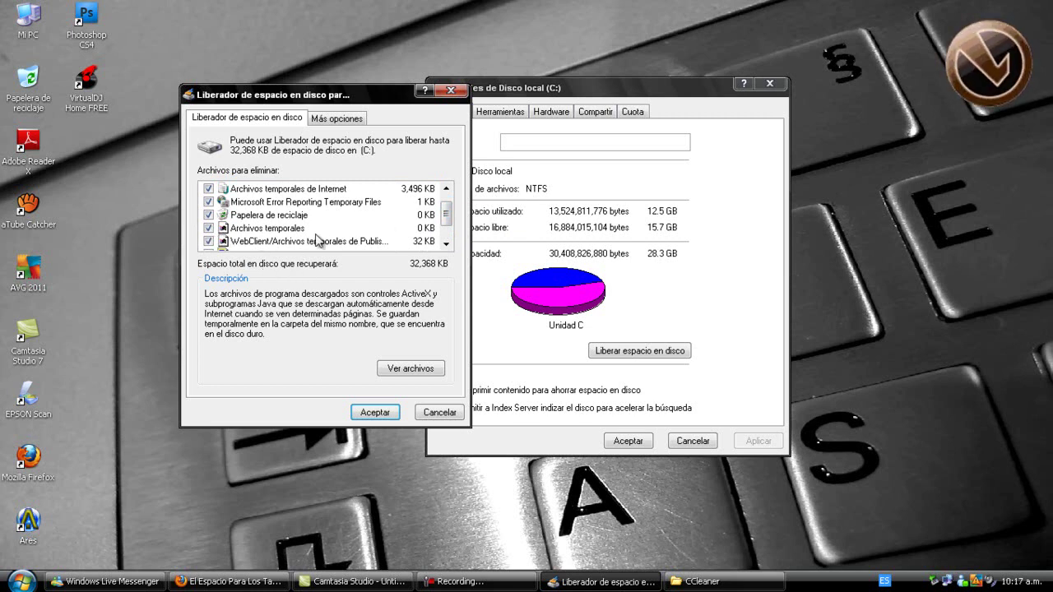
Step: Run the disk cleanup on C: with the selected categories and close the drive's properties
{"action": "left_click", "coordinate": [367, 415]}
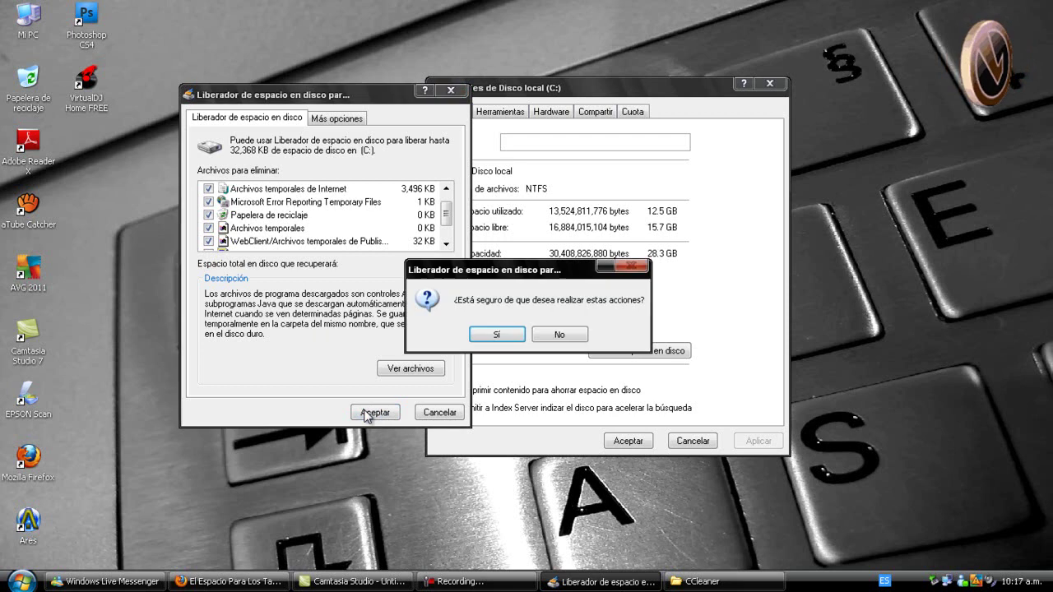
{"action": "left_click", "coordinate": [487, 335]}
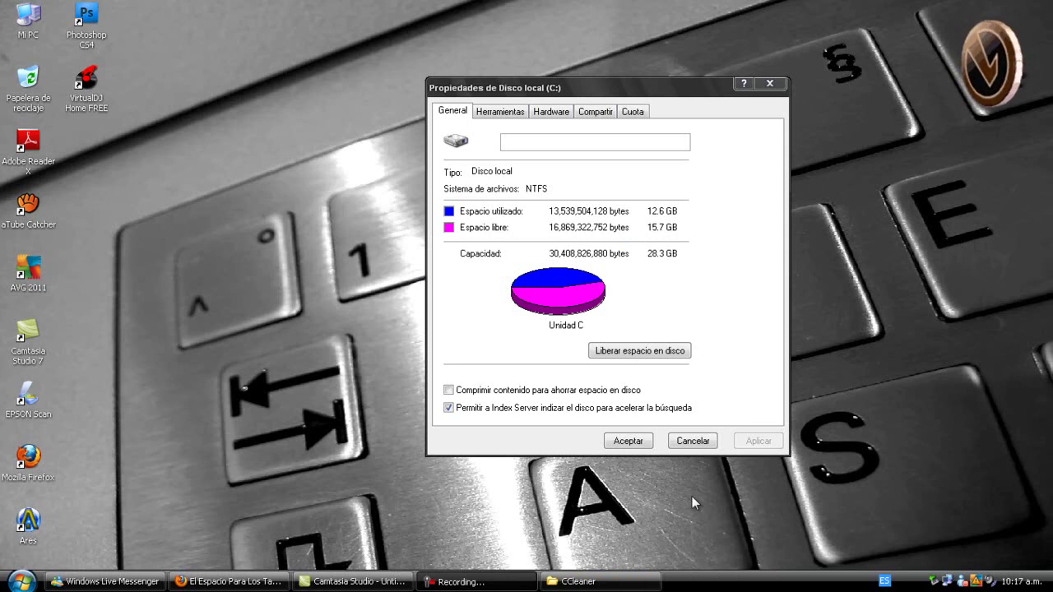
{"action": "left_click", "coordinate": [625, 444]}
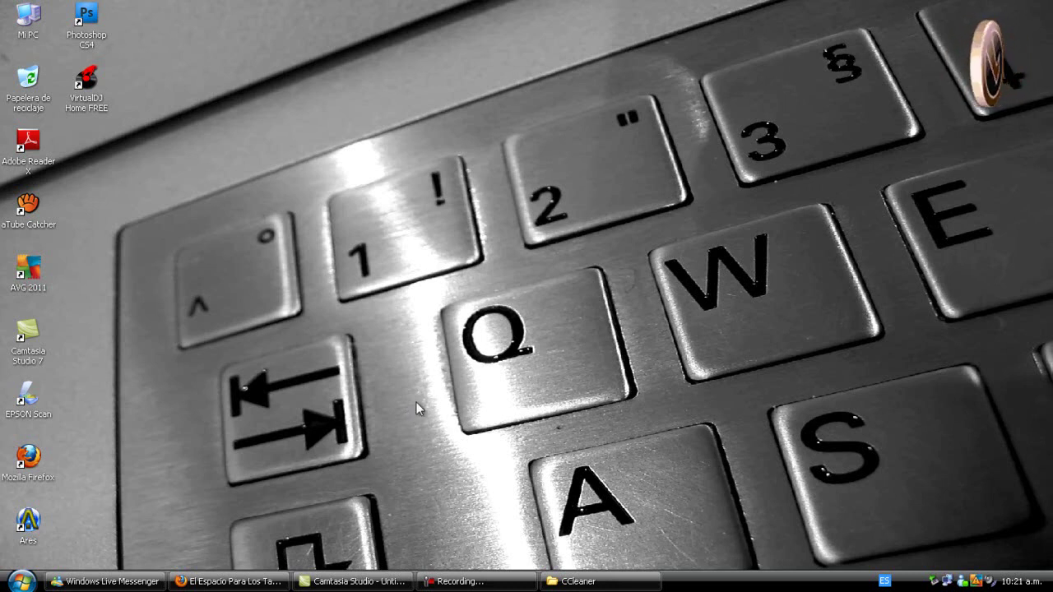
{"action": "left_click", "coordinate": [33, 580]}
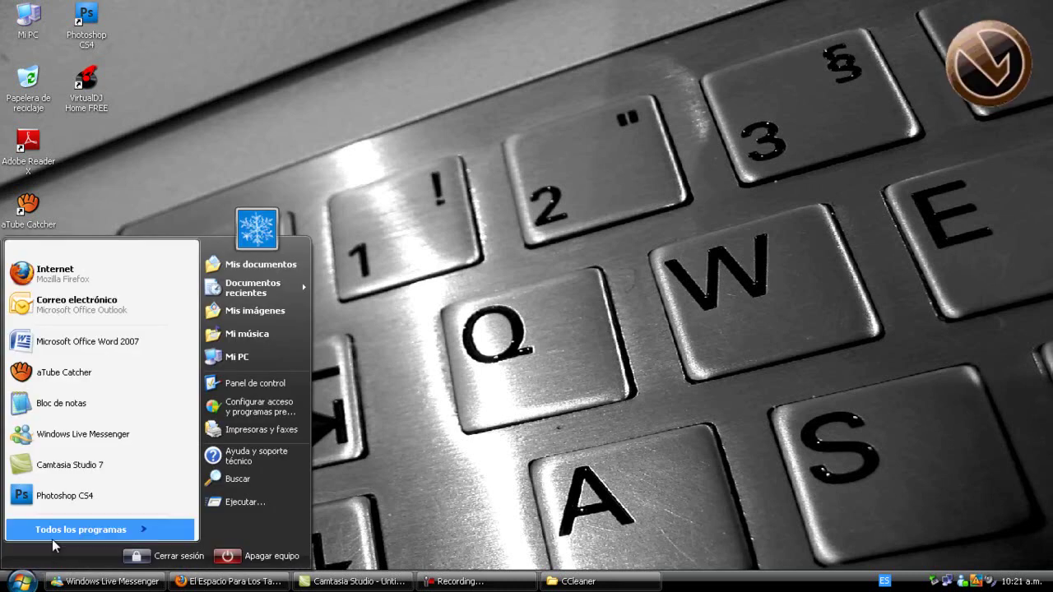
{"action": "mouse_move", "coordinate": [55, 539]}
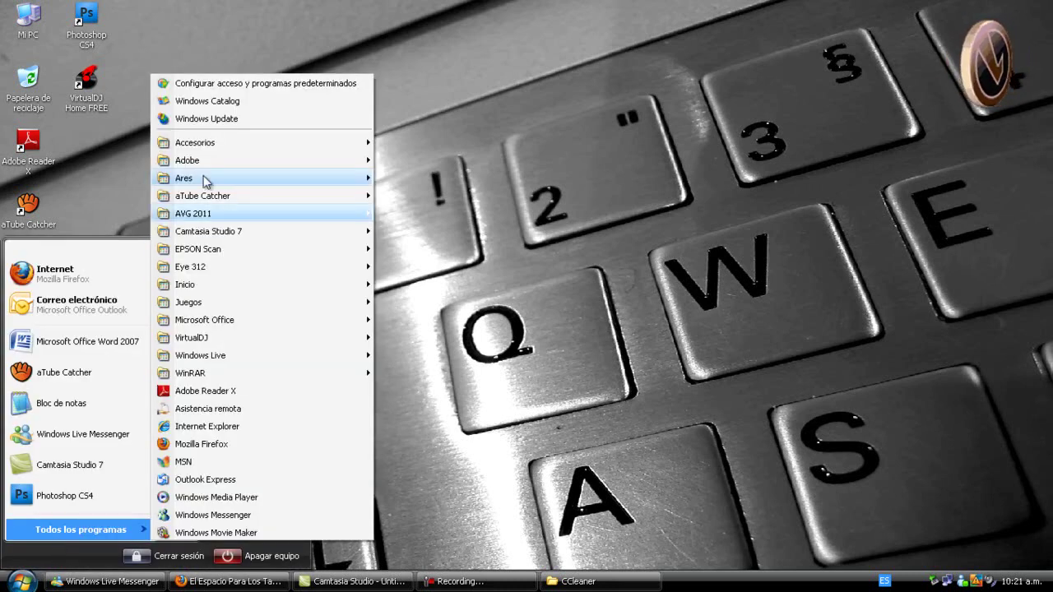
{"action": "mouse_move", "coordinate": [211, 148]}
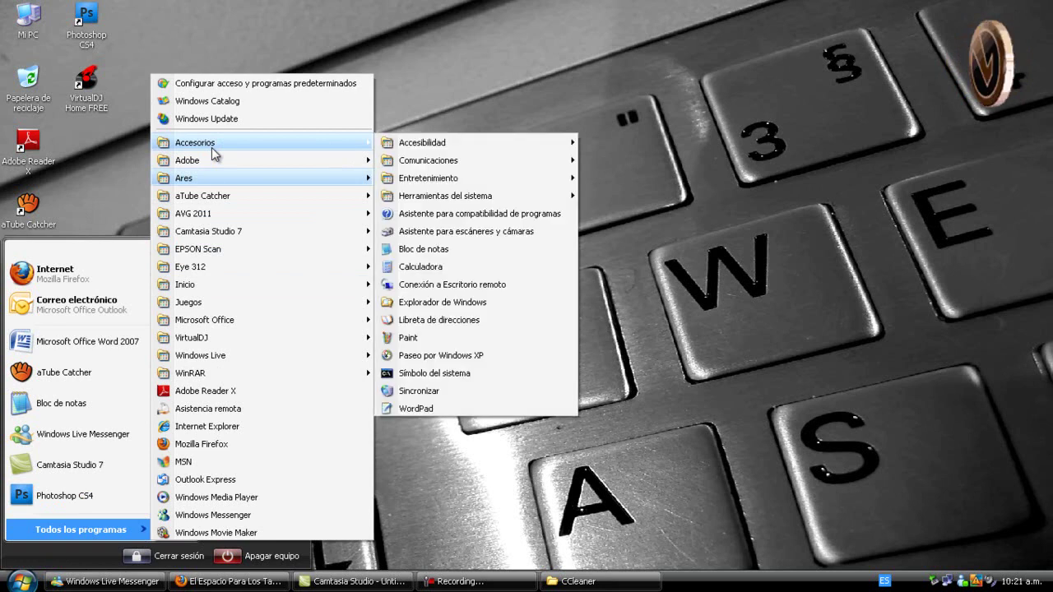
{"action": "key", "text": "super"}
Step: Open the Desfragmentador de disco system tool and move its window towards the middle of the desktop
{"action": "left_click", "coordinate": [32, 586]}
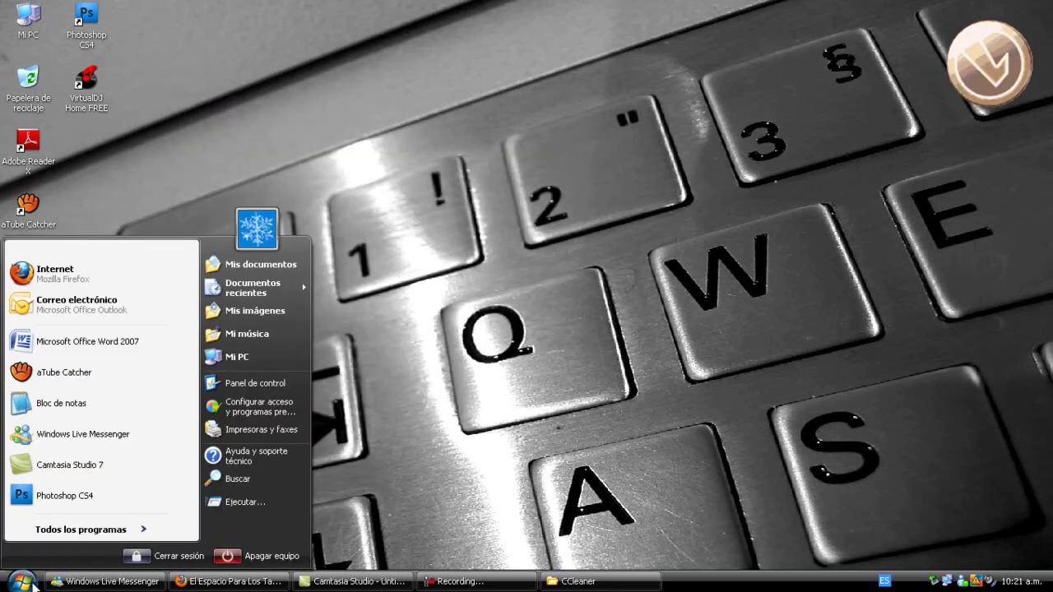
{"action": "mouse_move", "coordinate": [63, 536]}
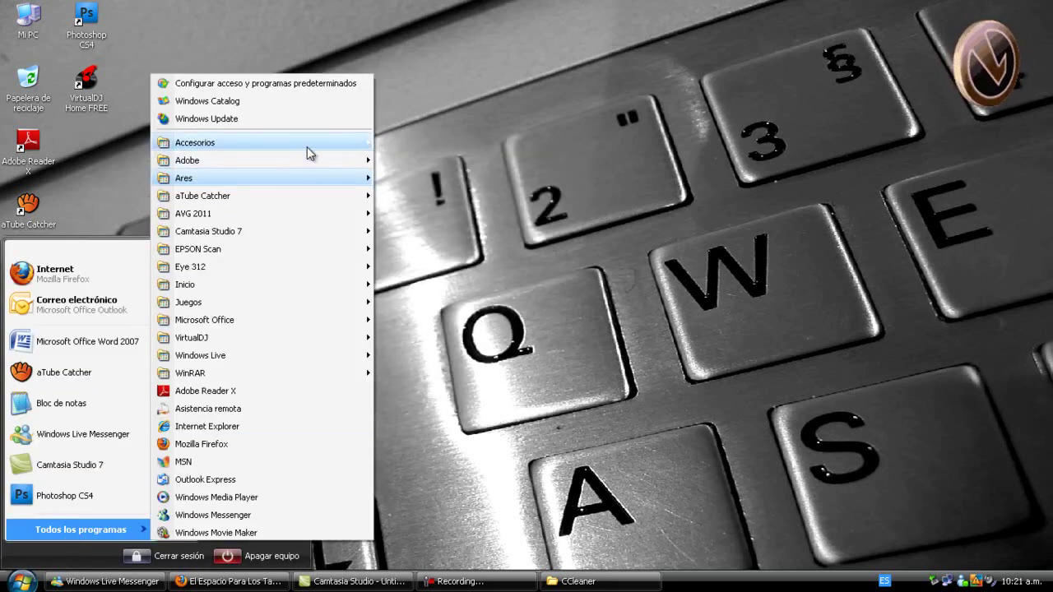
{"action": "mouse_move", "coordinate": [307, 148]}
{"action": "mouse_move", "coordinate": [460, 201]}
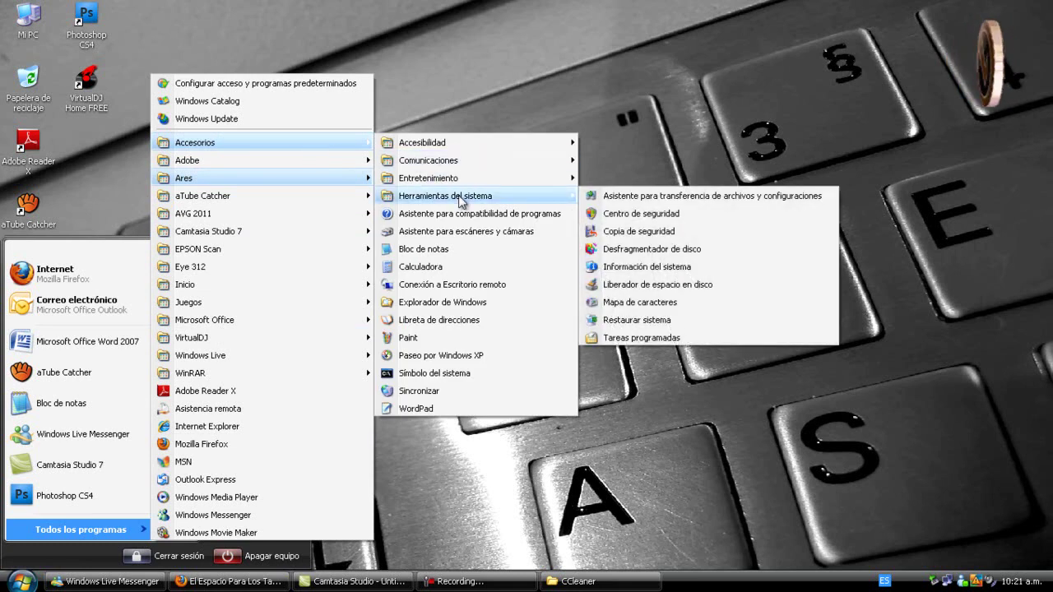
{"action": "left_click", "coordinate": [626, 257]}
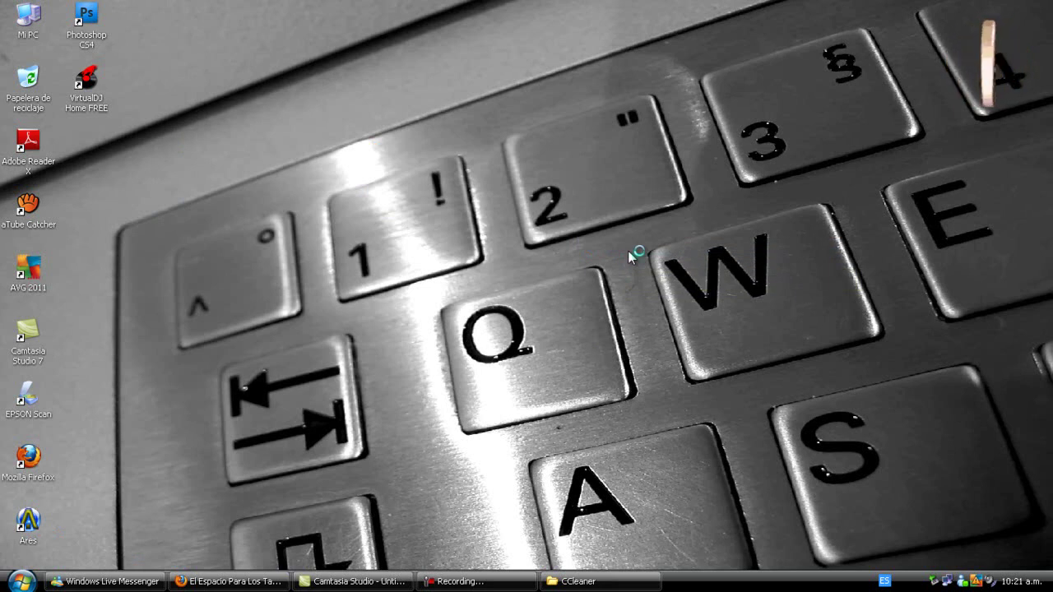
{"action": "left_click_drag", "start_coordinate": [332, 18], "coordinate": [591, 127]}
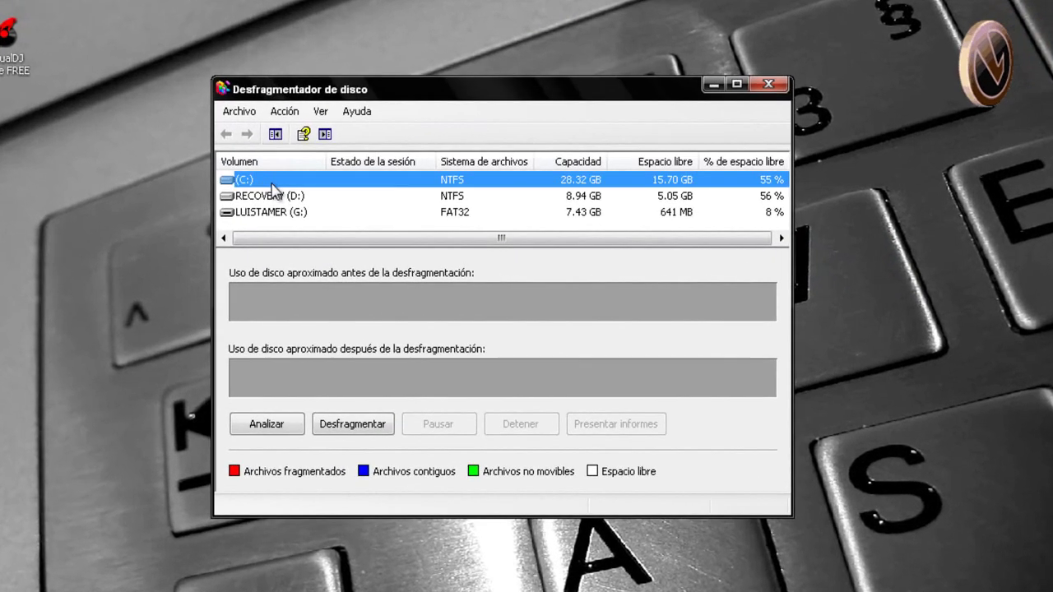
Step: Analyze the (C:) volume for fragmentation in the disk defragmenter
{"action": "left_click", "coordinate": [276, 196]}
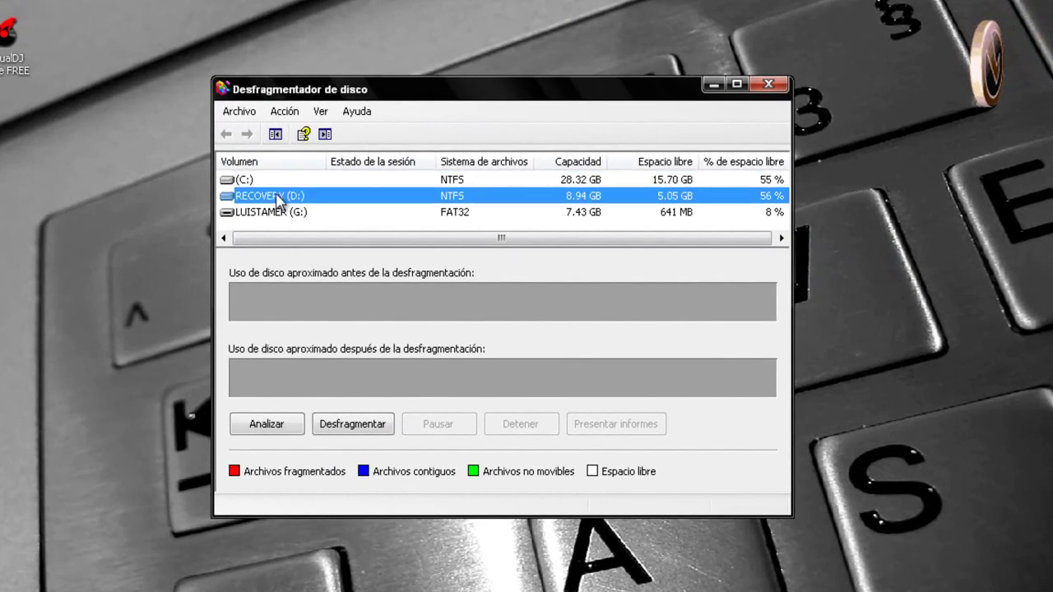
{"action": "left_click", "coordinate": [296, 212]}
{"action": "left_click", "coordinate": [292, 181]}
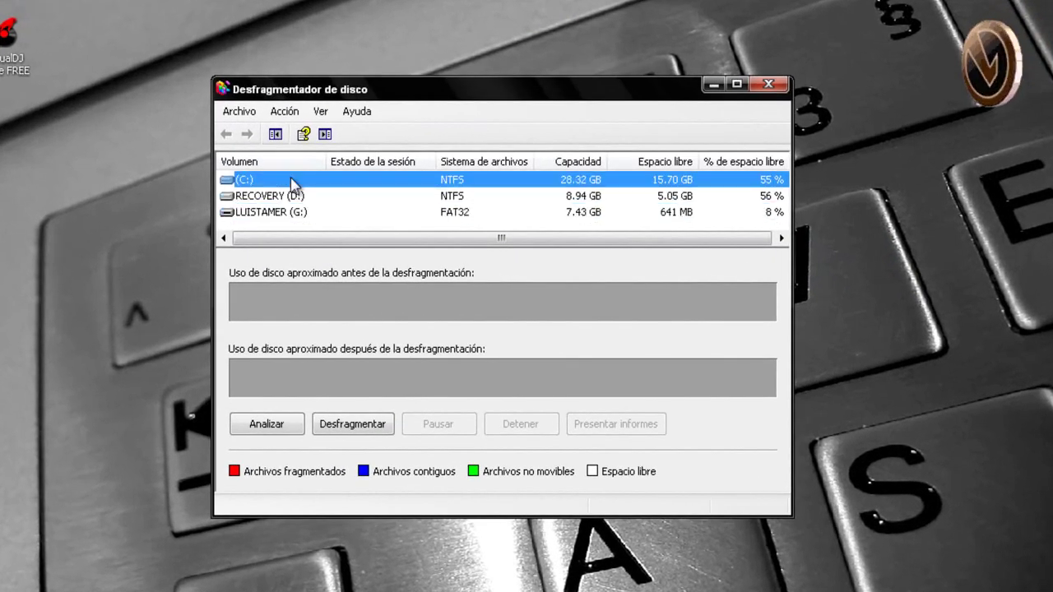
{"action": "mouse_move", "coordinate": [364, 238]}
{"action": "left_mouse_down"}
{"action": "mouse_move", "coordinate": [404, 237]}
{"action": "mouse_move", "coordinate": [359, 240]}
{"action": "left_mouse_up"}
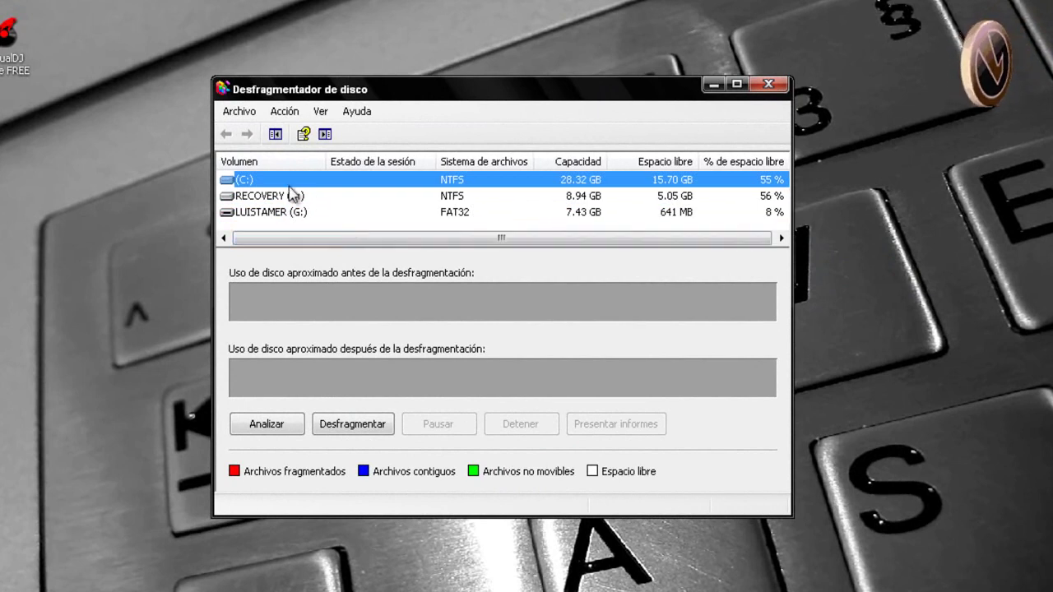
{"action": "left_click", "coordinate": [263, 427]}
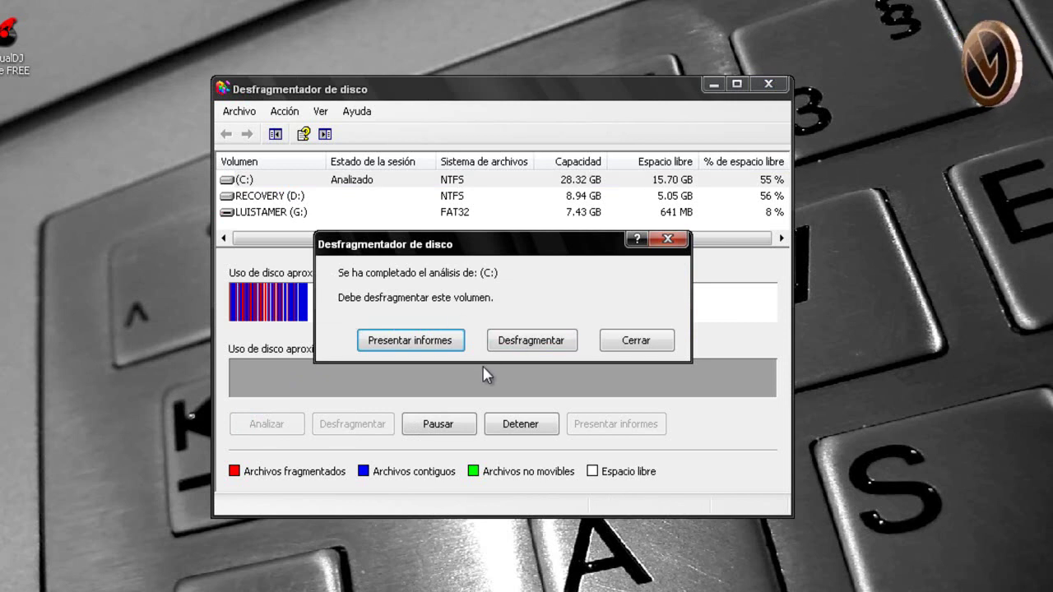
Step: Start defragmenting the (C:) volume, stop the run, and close the disk defragmenter
{"action": "left_click", "coordinate": [515, 348]}
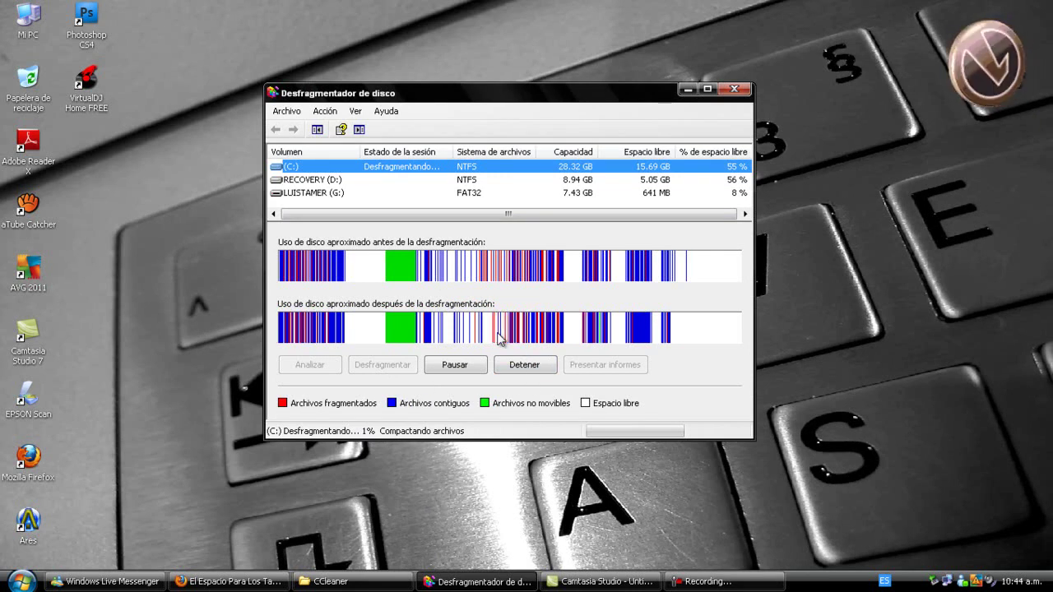
{"action": "left_click", "coordinate": [513, 367]}
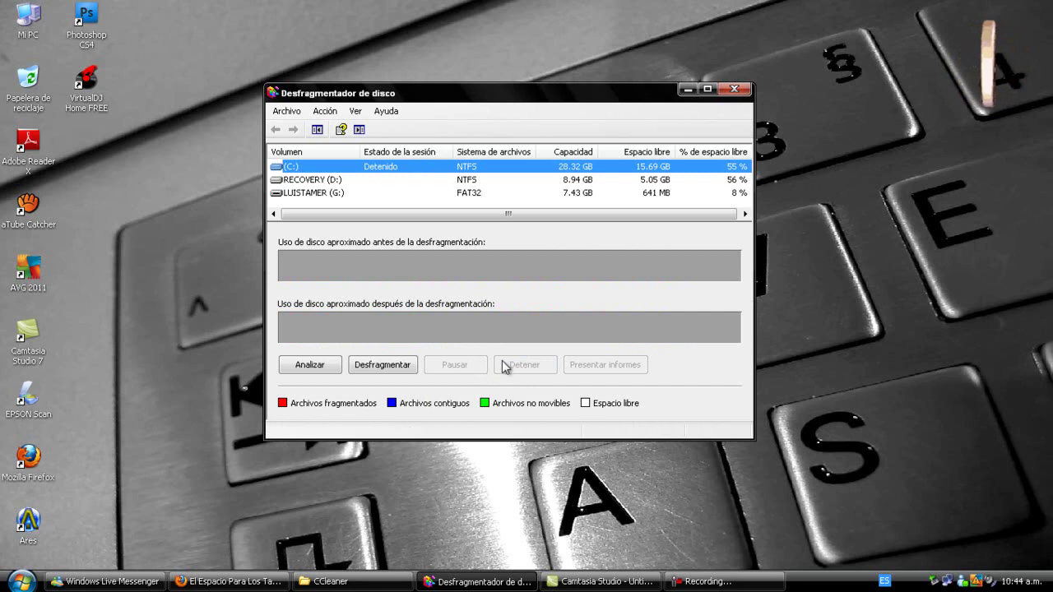
{"action": "left_click", "coordinate": [735, 89]}
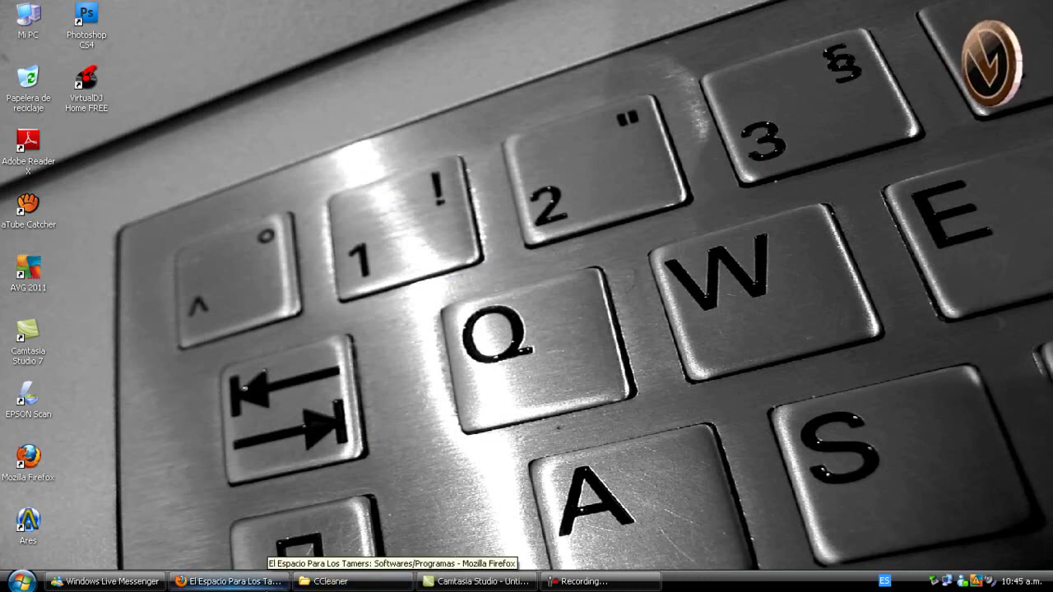
Step: View the Ccleaner download entry in Firefox again and bring up the G:\Portables\CCleaner folder
{"action": "left_click", "coordinate": [269, 580]}
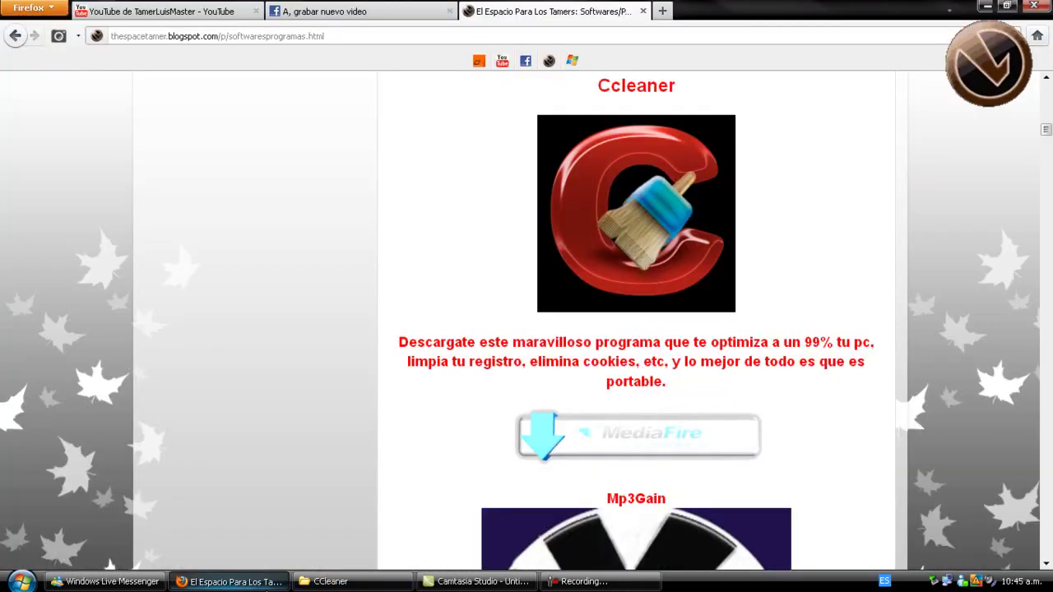
{"action": "left_click", "coordinate": [268, 581]}
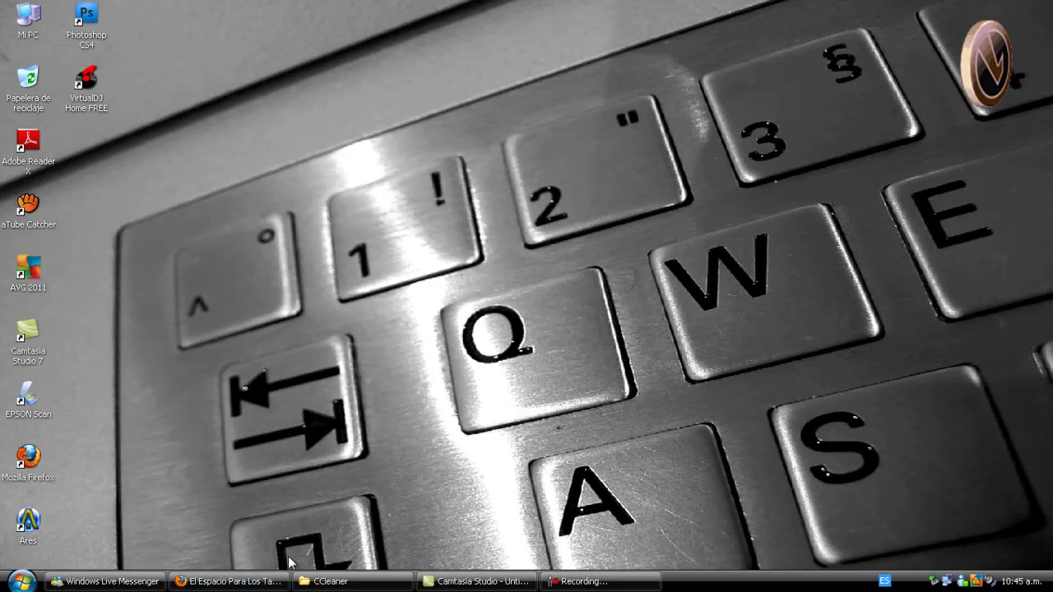
{"action": "left_click", "coordinate": [339, 581]}
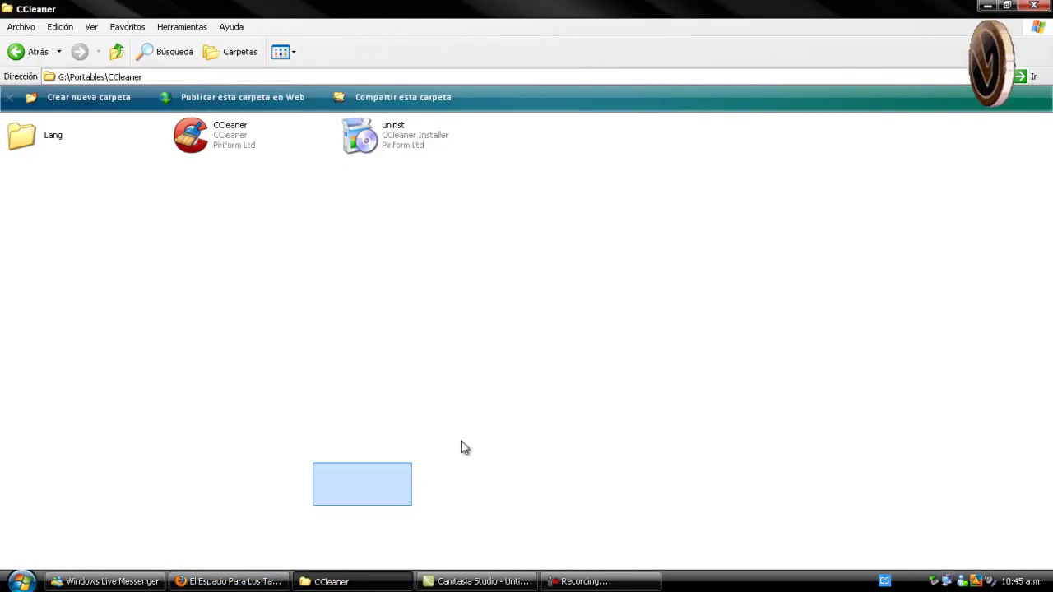
Step: Launch the portable CCleaner from its folder and move its window towards the middle of the desktop
{"action": "double_click", "coordinate": [211, 145]}
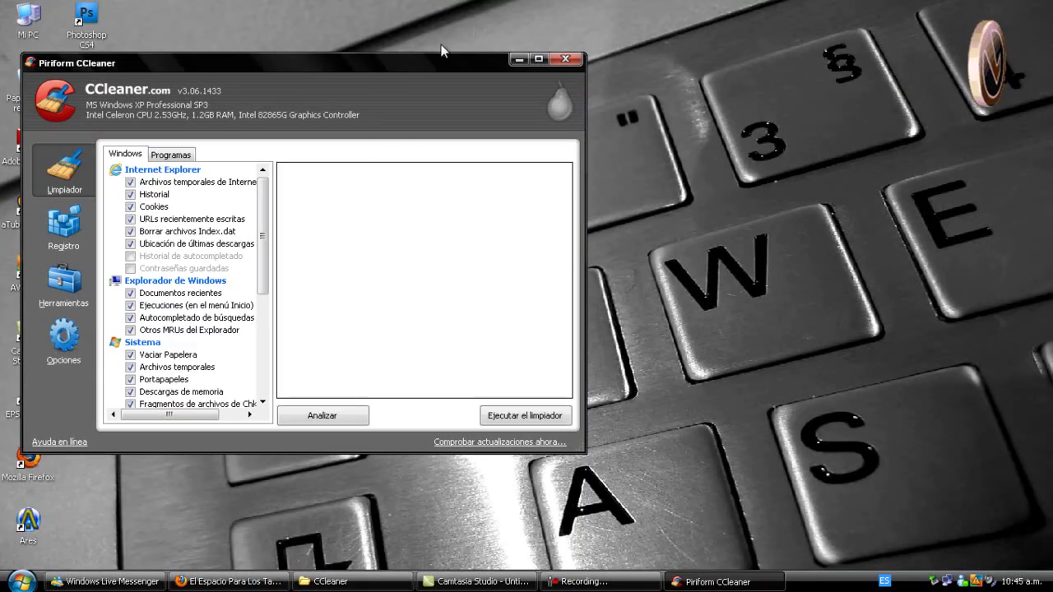
{"action": "left_click_drag", "start_coordinate": [442, 51], "coordinate": [658, 98]}
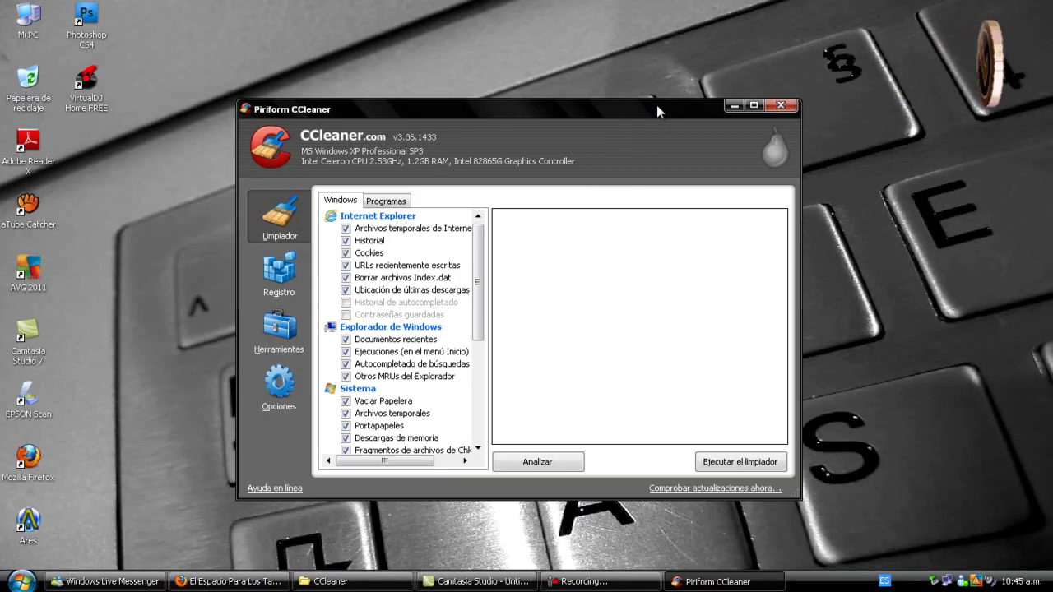
Step: View the available interface languages in CCleaner's Configuración options, keeping Español (Spanish)
{"action": "left_click", "coordinate": [280, 399]}
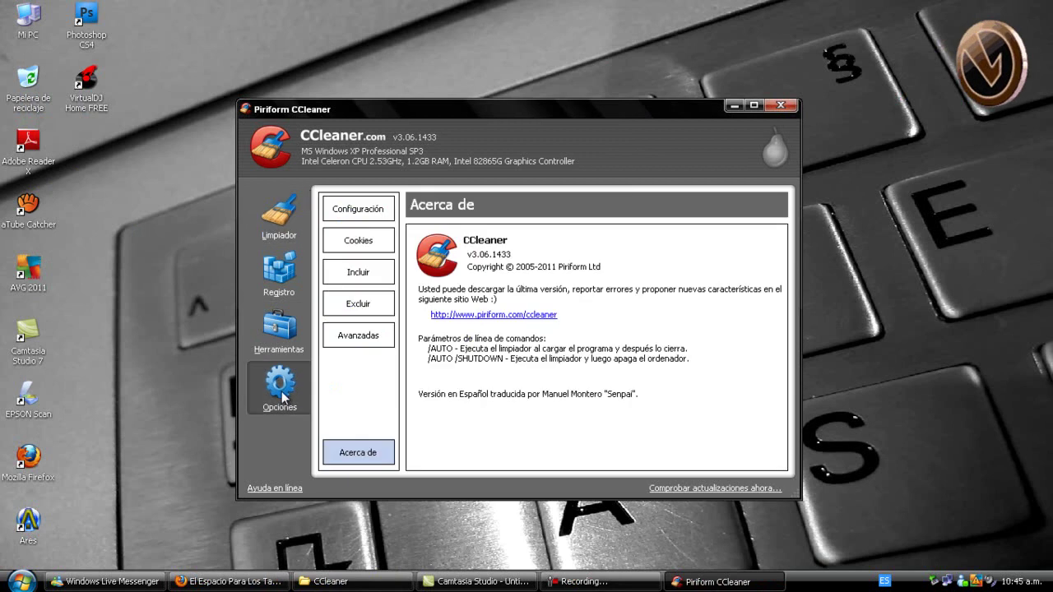
{"action": "left_click", "coordinate": [357, 211]}
{"action": "left_click", "coordinate": [507, 256]}
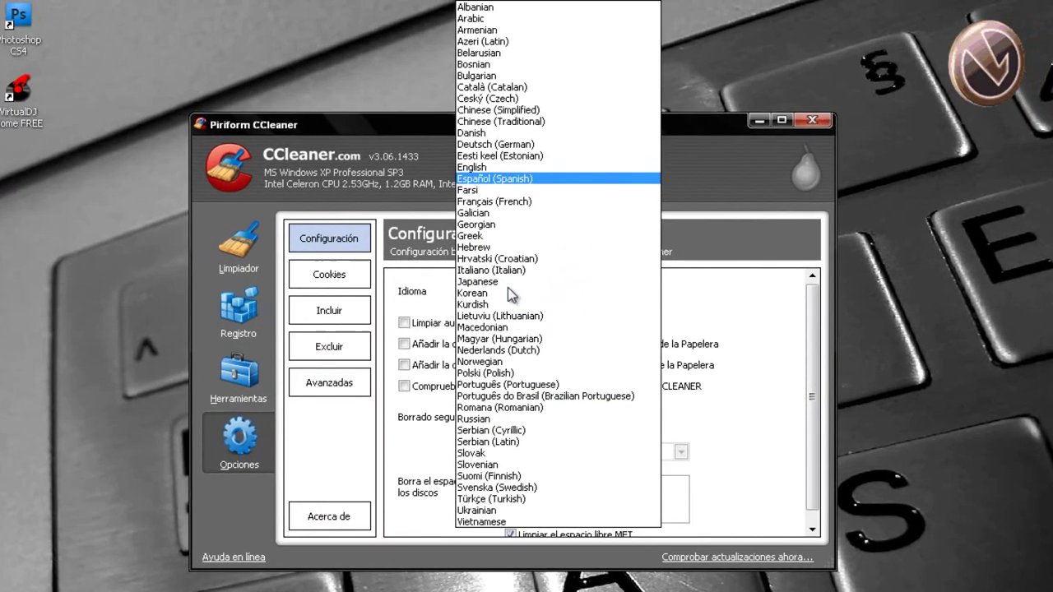
{"action": "left_click", "coordinate": [246, 257]}
{"action": "left_click", "coordinate": [247, 257]}
{"action": "left_click", "coordinate": [246, 448]}
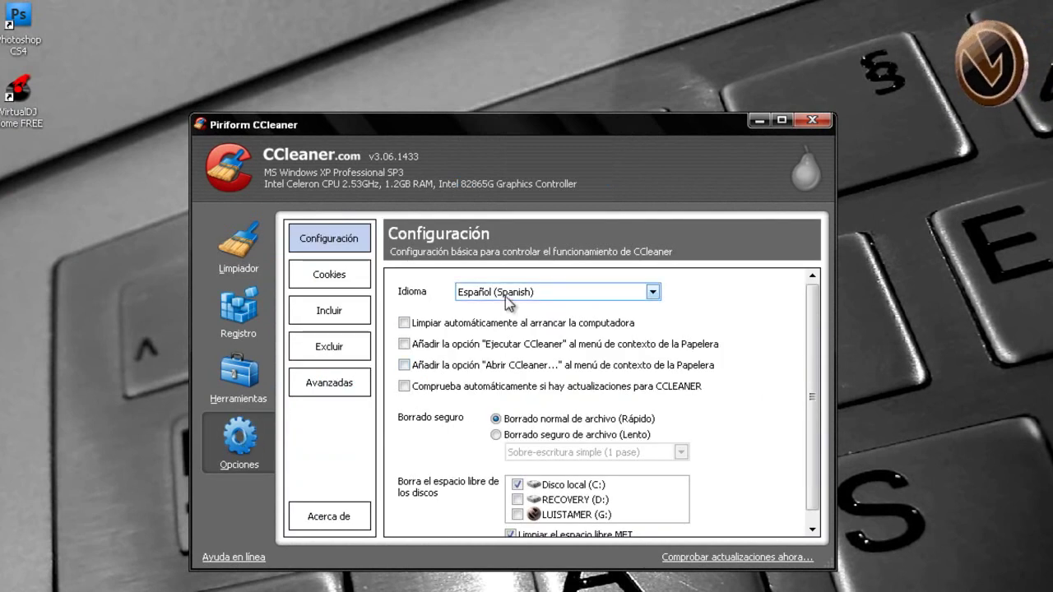
{"action": "left_click", "coordinate": [349, 238]}
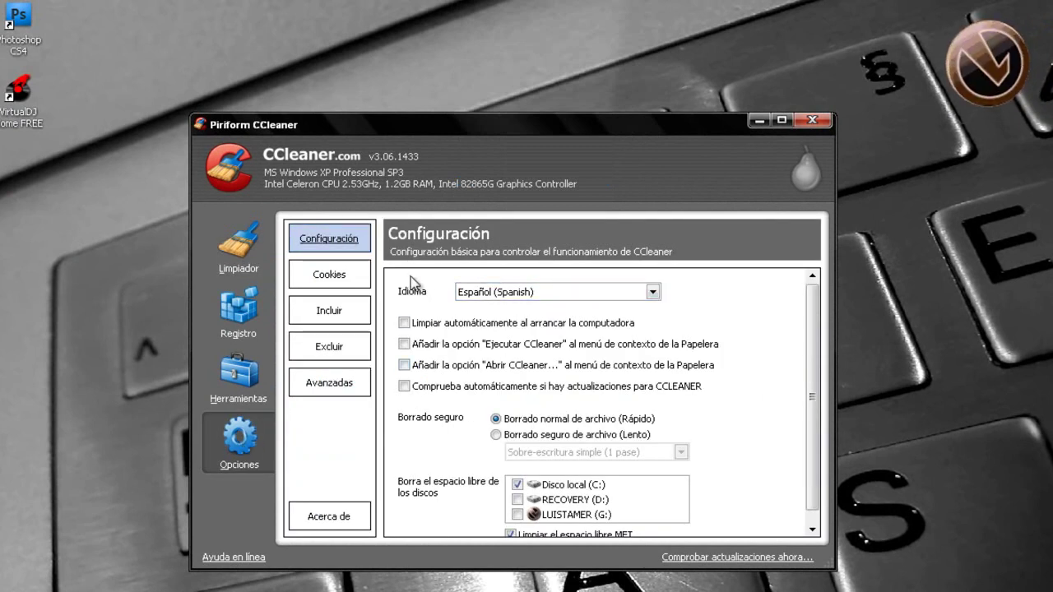
Step: Review the Limpiador's Windows cleaning items, turning Datos antiguos de Prefetch off and back on
{"action": "left_click", "coordinate": [264, 260]}
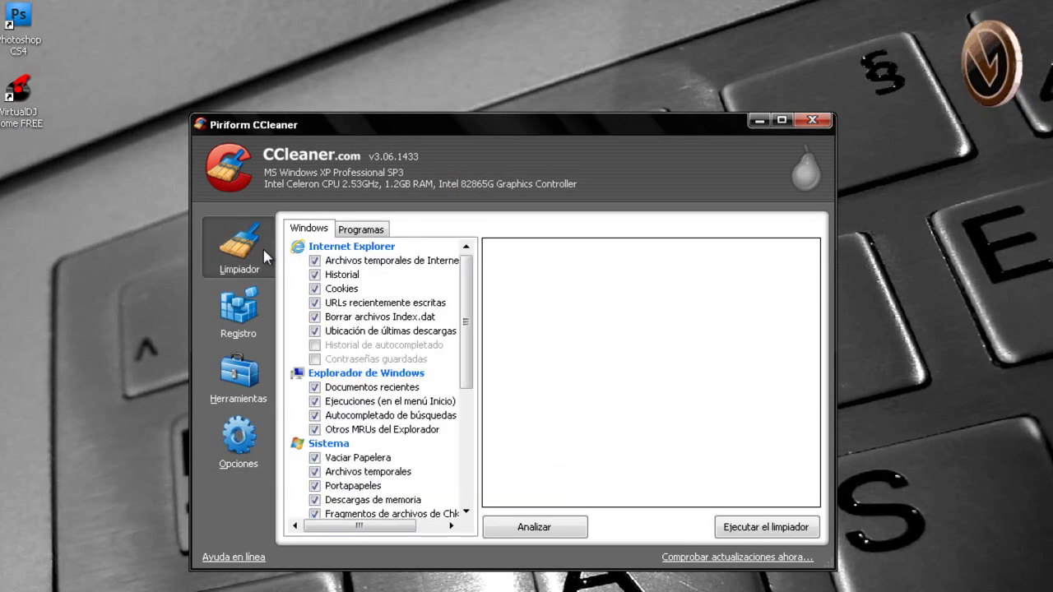
{"action": "left_click_drag", "start_coordinate": [465, 343], "coordinate": [467, 458]}
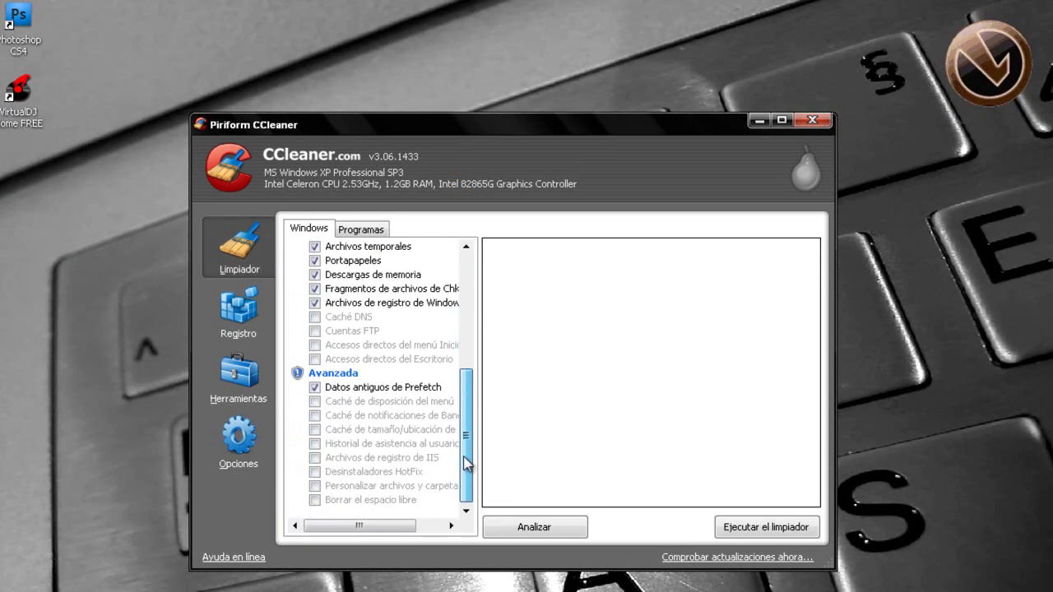
{"action": "left_click", "coordinate": [313, 389]}
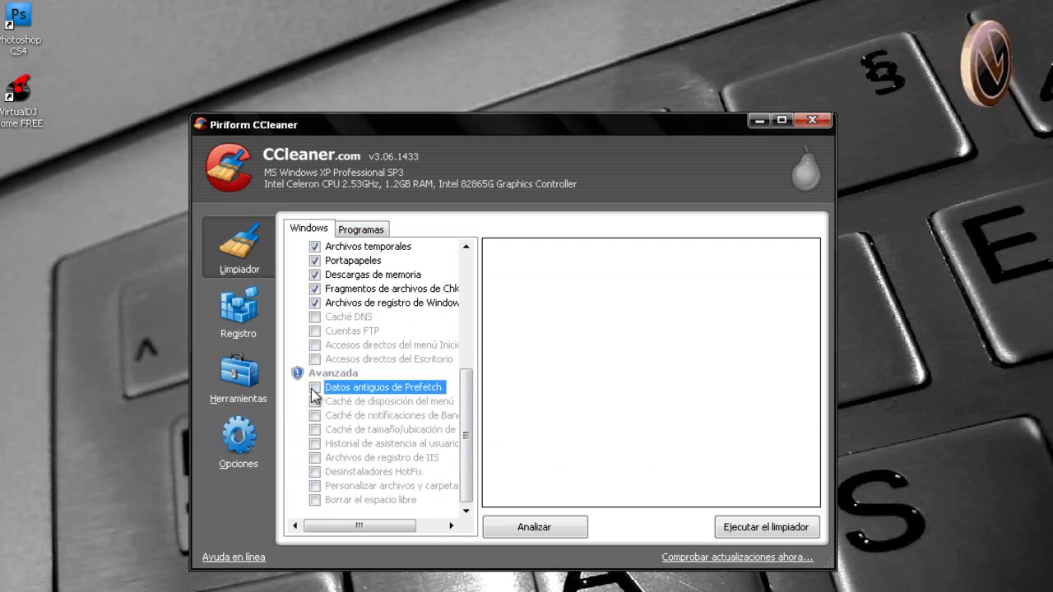
{"action": "left_click", "coordinate": [340, 403]}
{"action": "left_click", "coordinate": [313, 389]}
{"action": "left_click", "coordinate": [334, 403]}
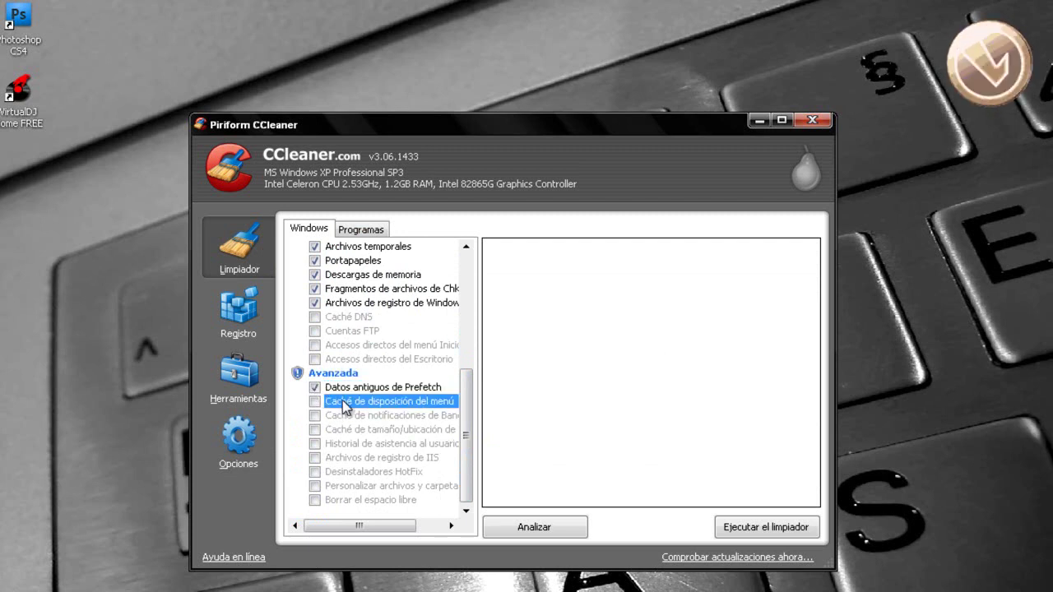
{"action": "left_click_drag", "start_coordinate": [470, 406], "coordinate": [467, 290]}
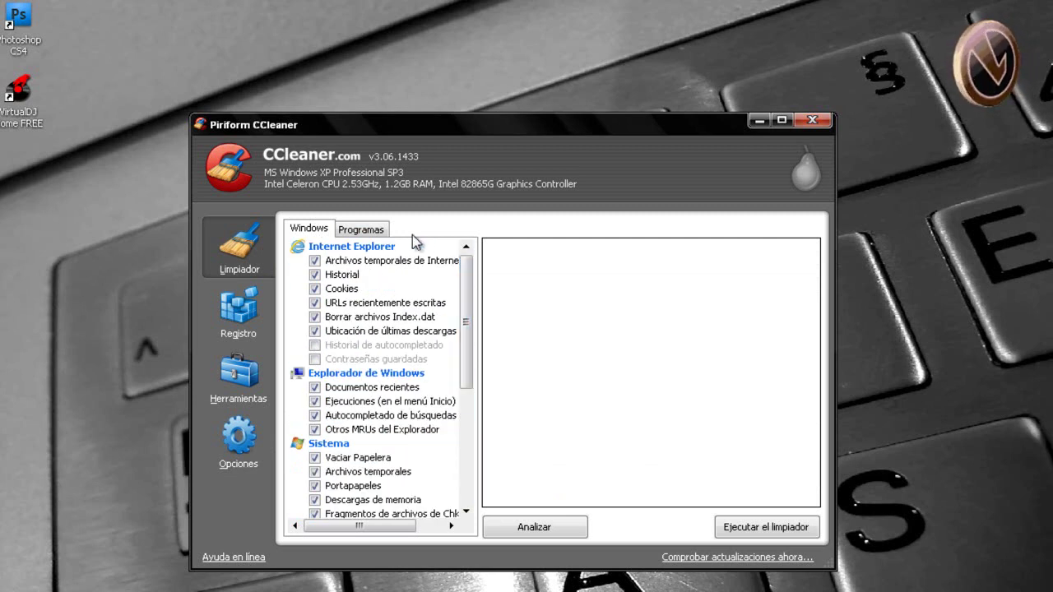
{"action": "left_click", "coordinate": [389, 260]}
Step: Analyze the system with the selected Windows cleaning items and run the cleaner three times
{"action": "left_click", "coordinate": [566, 533]}
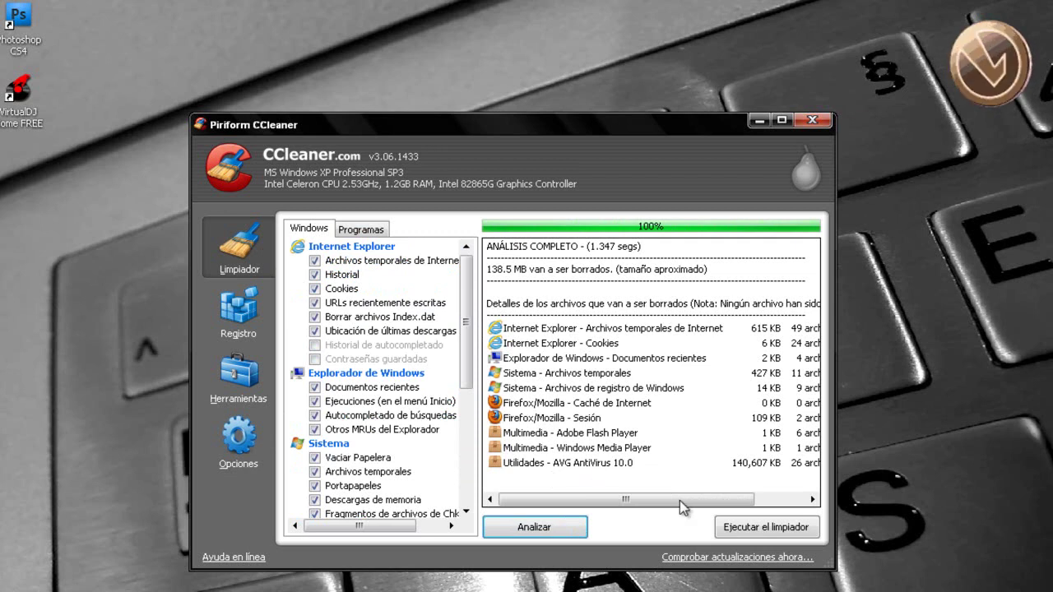
{"action": "left_click", "coordinate": [745, 531]}
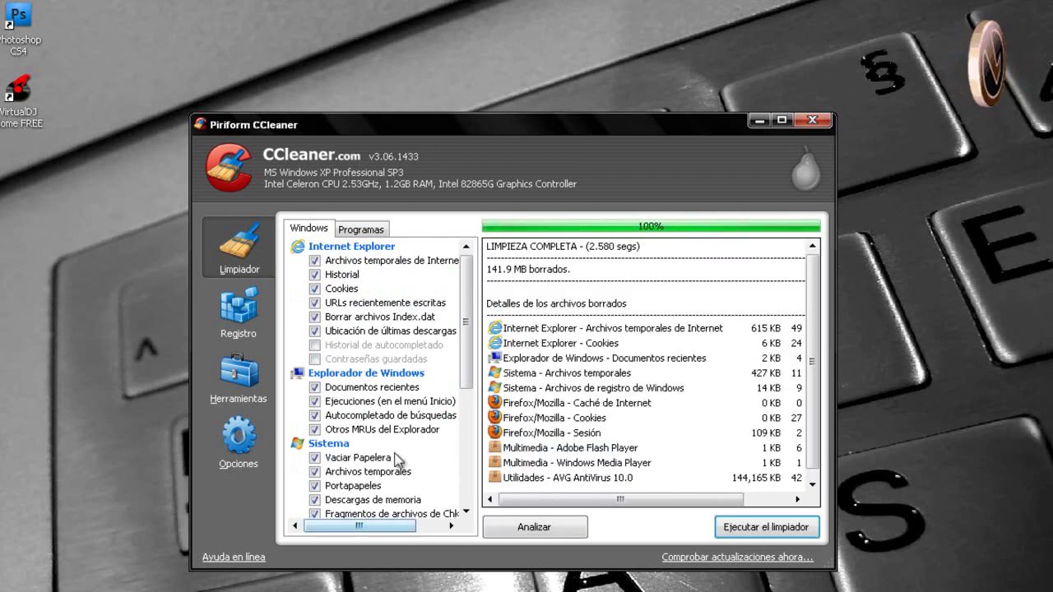
{"action": "left_click", "coordinate": [747, 528]}
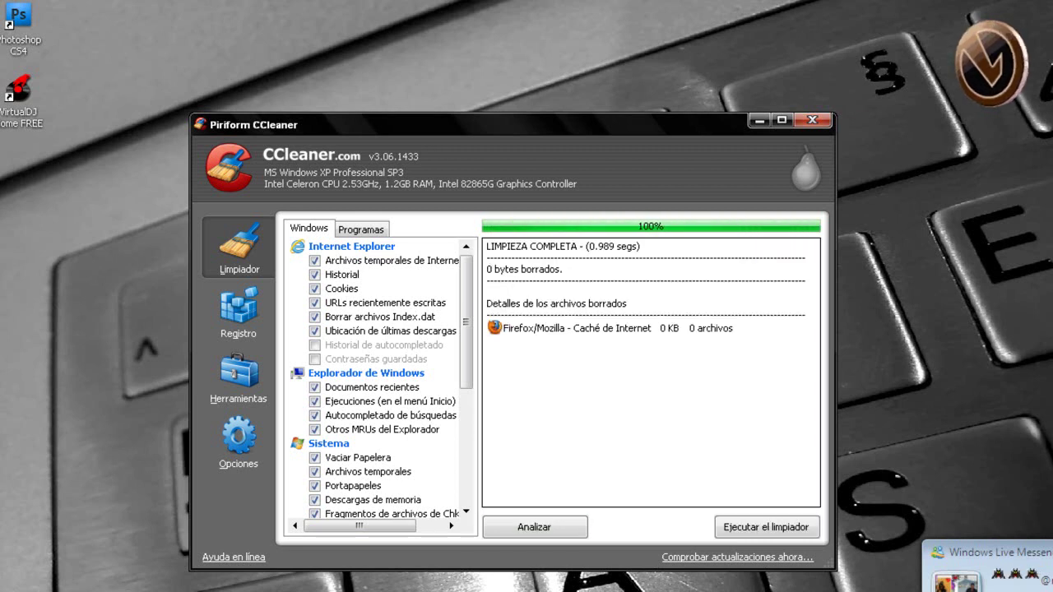
{"action": "left_click", "coordinate": [769, 525]}
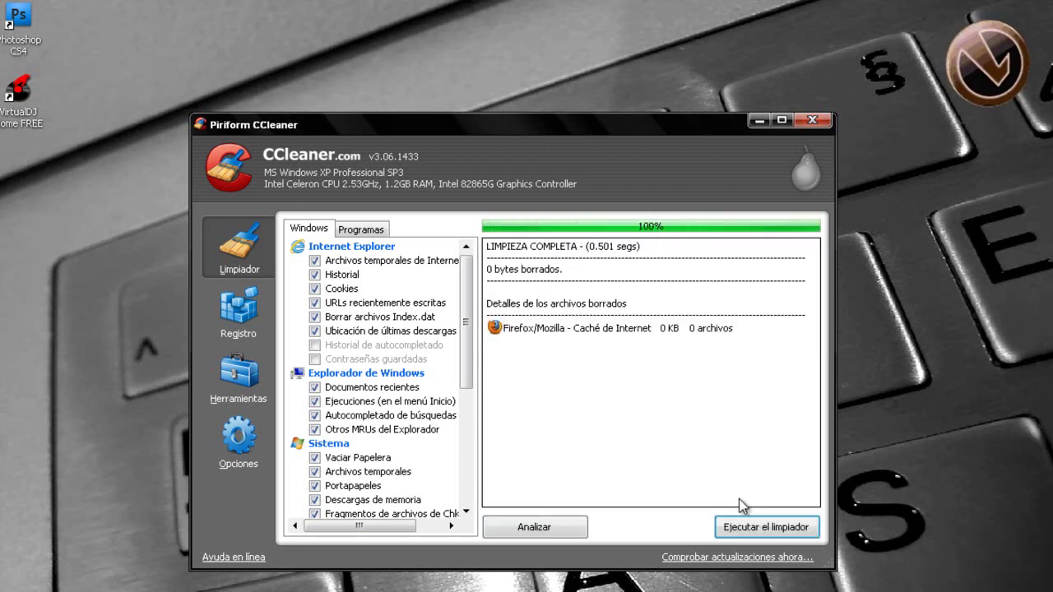
Step: Show the Programas cleaning items in the Limpiador, analyze them, and run the cleaner again
{"action": "left_click", "coordinate": [377, 232]}
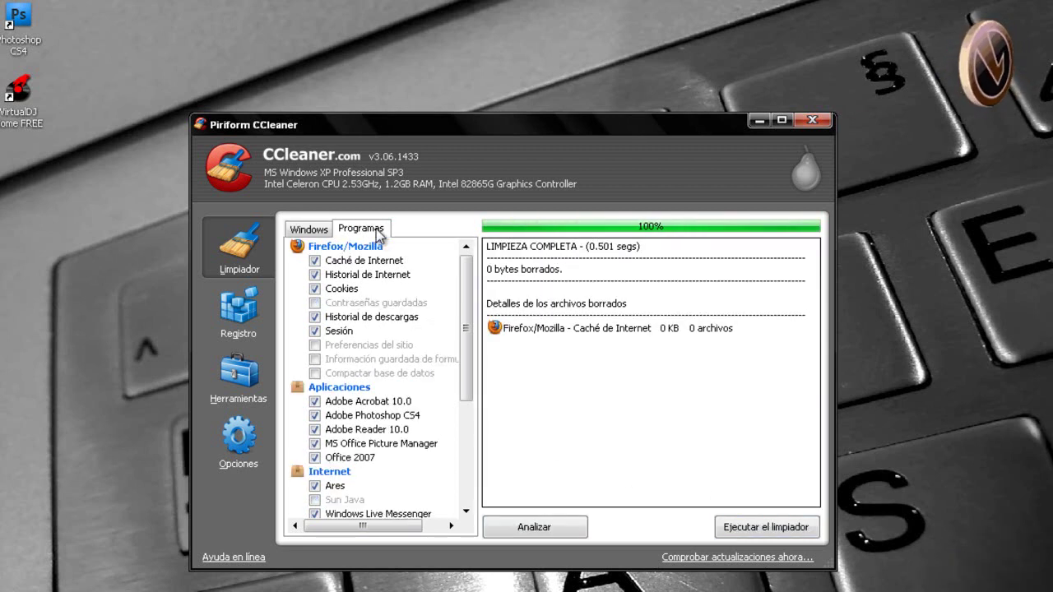
{"action": "left_click", "coordinate": [527, 528]}
{"action": "left_click", "coordinate": [524, 530]}
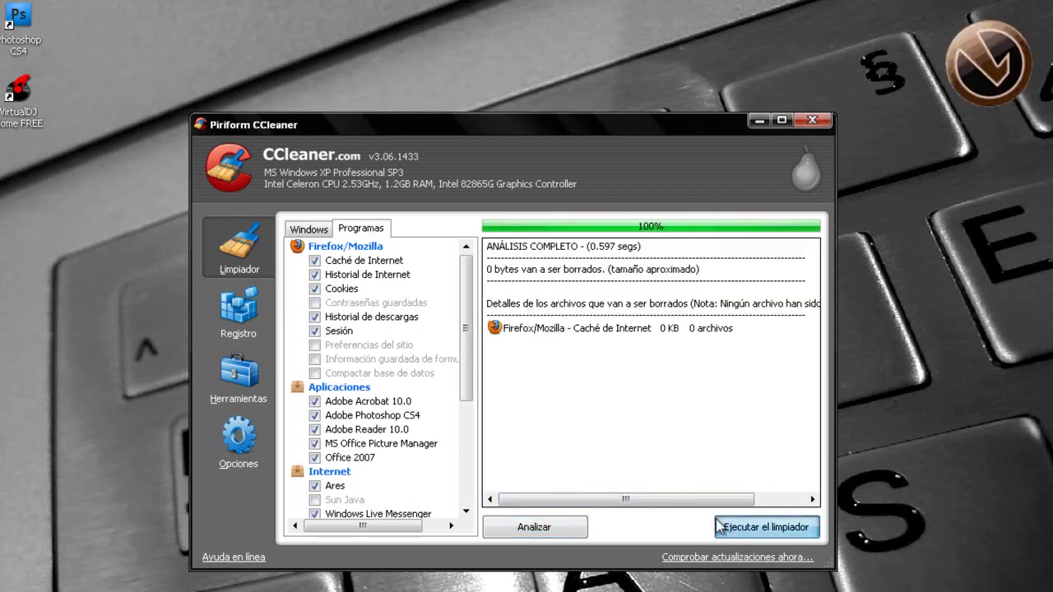
{"action": "left_click", "coordinate": [718, 527]}
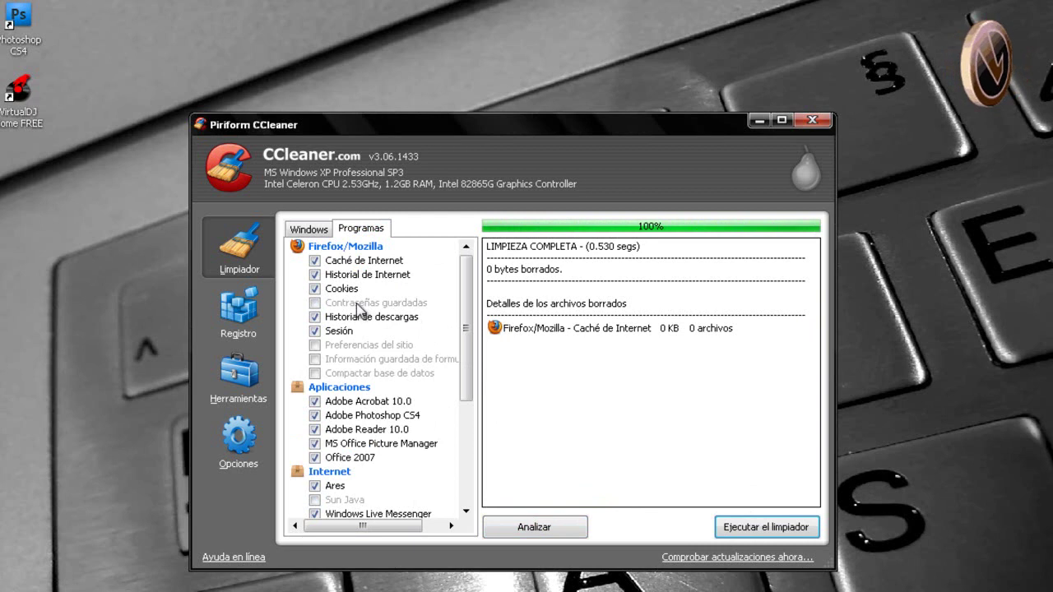
Step: Scan the registry for problems with all Limpiador del Registro categories enabled
{"action": "left_click", "coordinate": [266, 313]}
{"action": "left_click", "coordinate": [270, 255]}
{"action": "left_click", "coordinate": [256, 312]}
{"action": "left_click", "coordinate": [565, 527]}
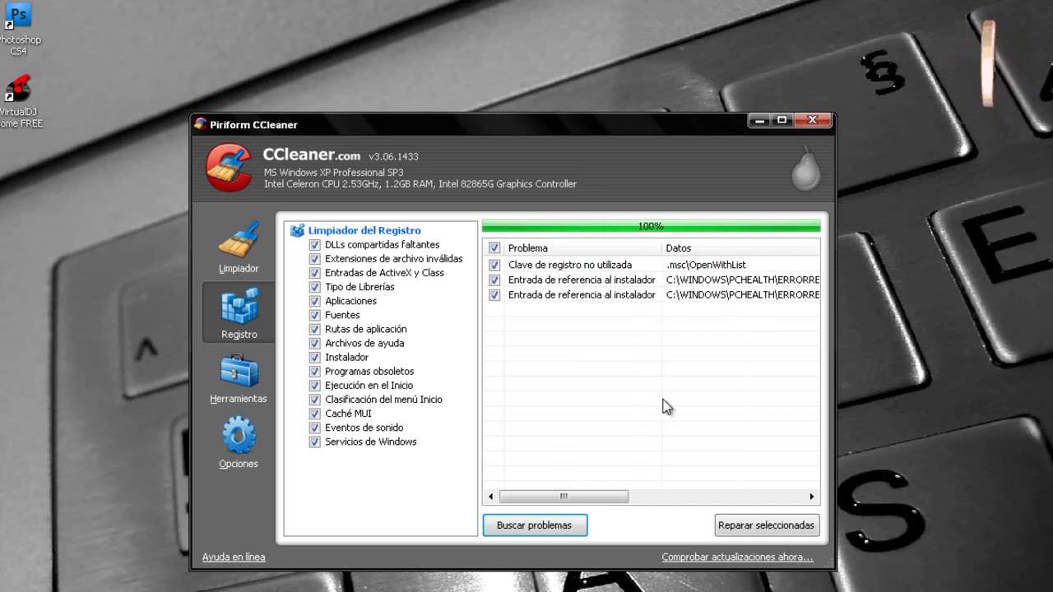
Step: Repair all selected registry problems without making a backup copy and close the repair dialog
{"action": "left_click", "coordinate": [750, 526]}
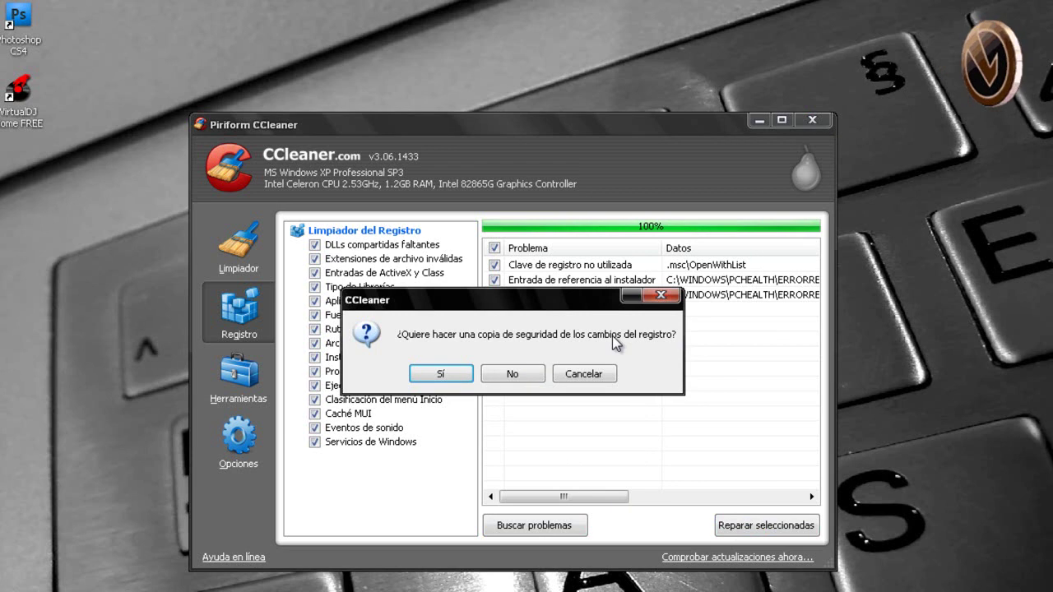
{"action": "left_click", "coordinate": [512, 374]}
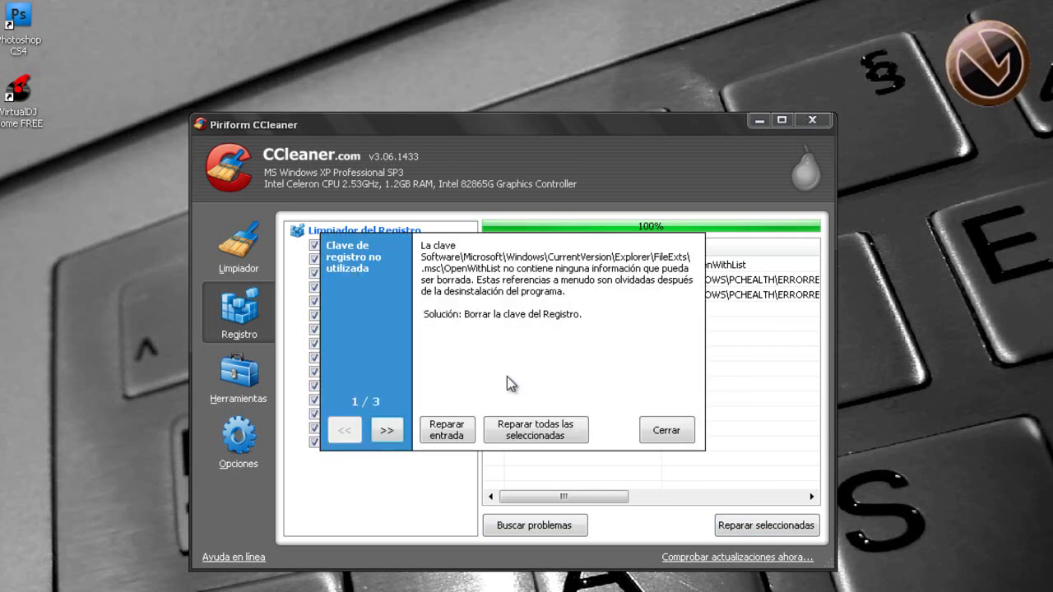
{"action": "left_click", "coordinate": [562, 433]}
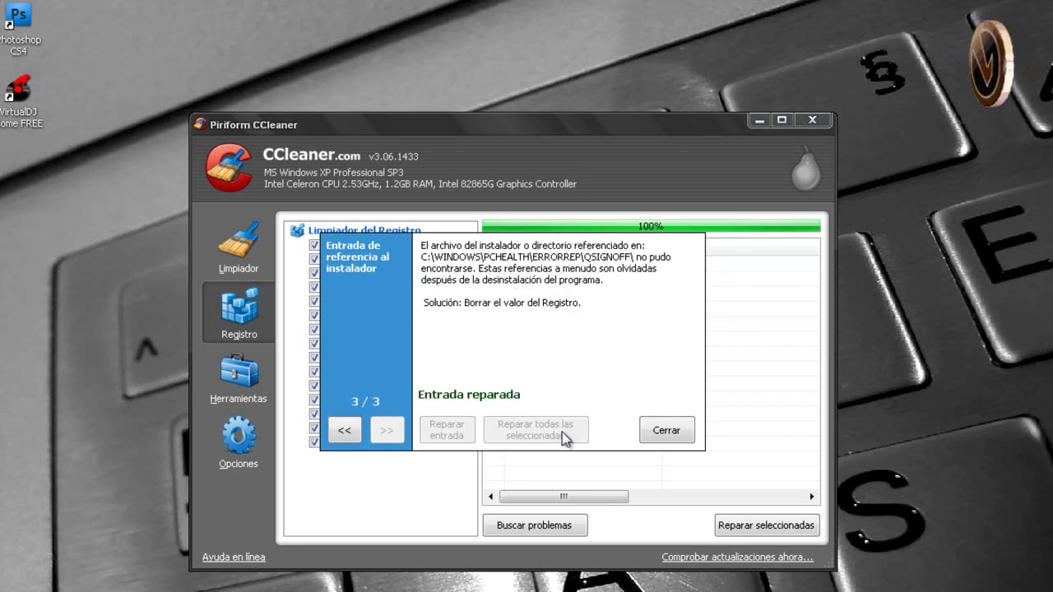
{"action": "left_click", "coordinate": [663, 436]}
Step: Scan the registry for problems once more, return to the Limpiador, and close CCleaner
{"action": "left_click", "coordinate": [529, 526]}
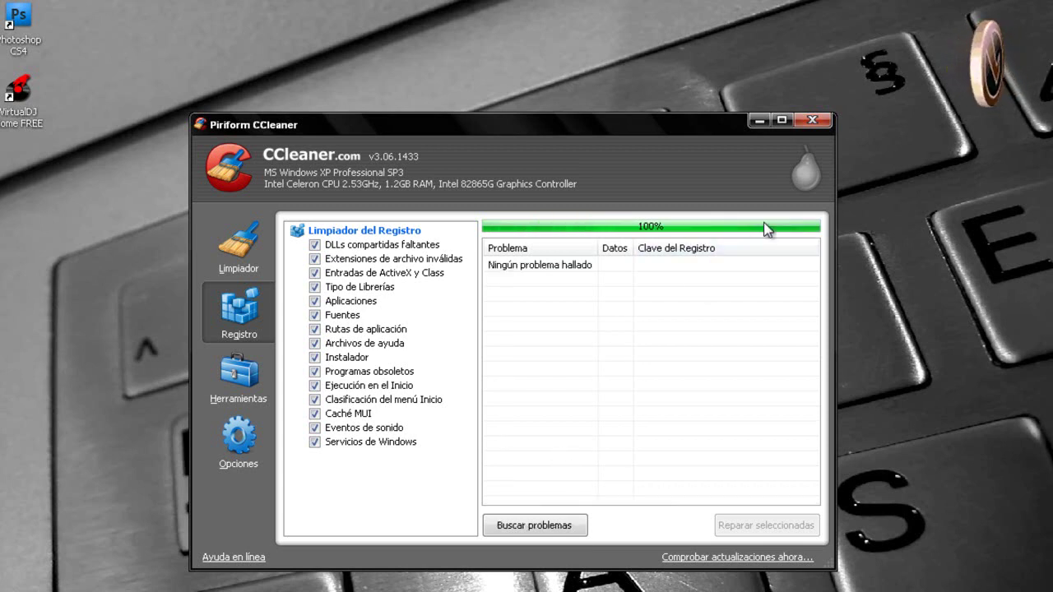
{"action": "left_click", "coordinate": [220, 256]}
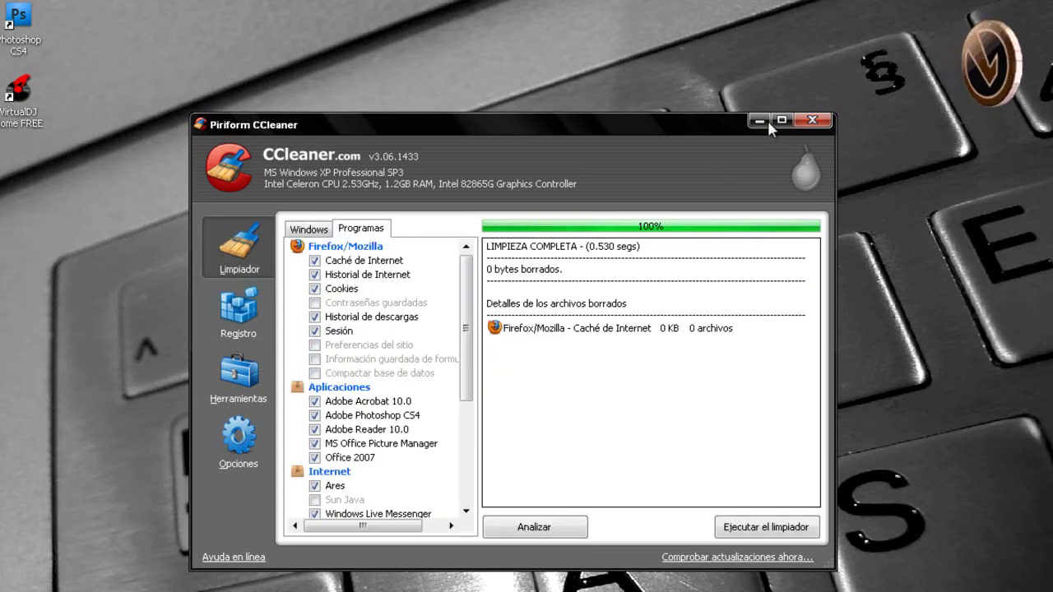
{"action": "left_click", "coordinate": [811, 120]}
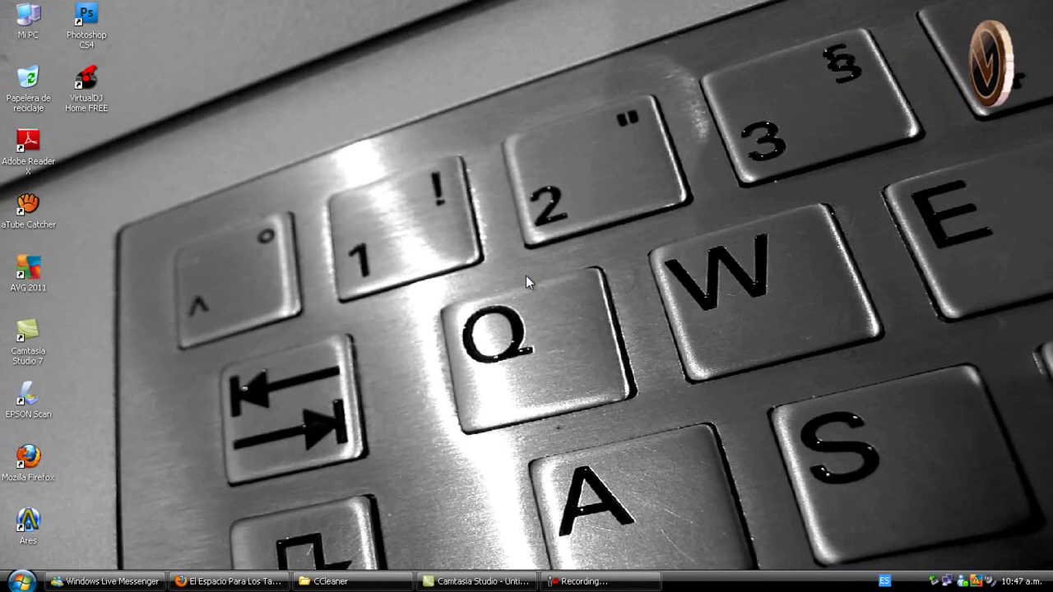
Step: Open Agregar o quitar programas from the Windows Panel de control
{"action": "left_click", "coordinate": [21, 581]}
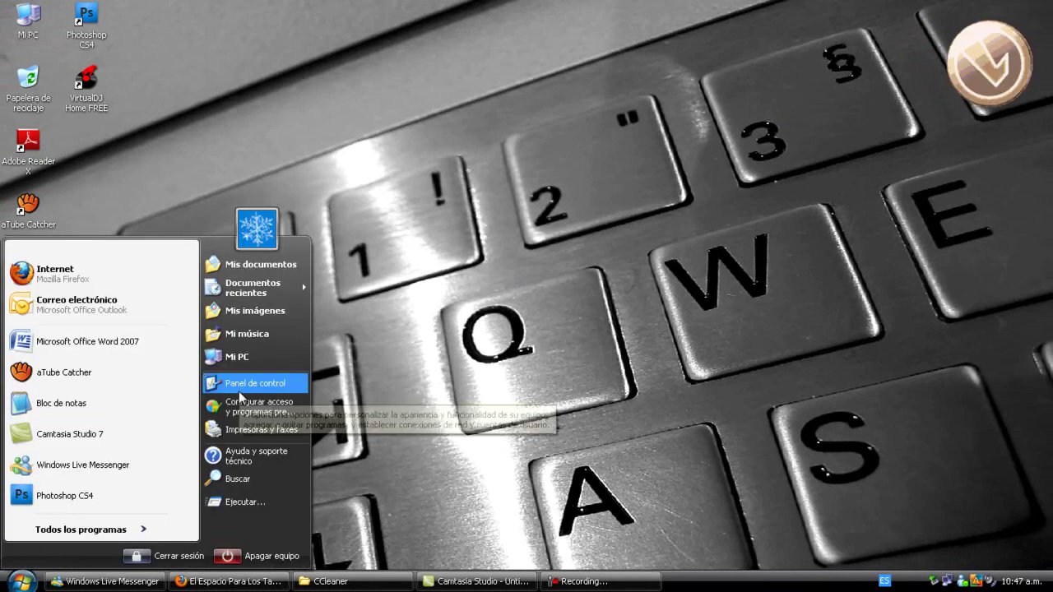
{"action": "left_click", "coordinate": [271, 378]}
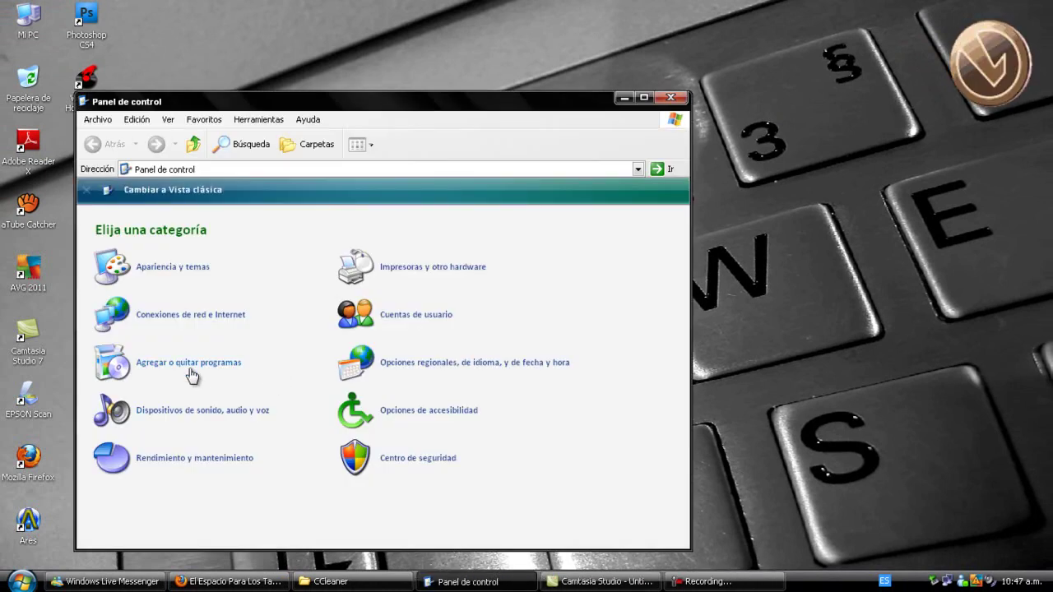
{"action": "left_click", "coordinate": [189, 370]}
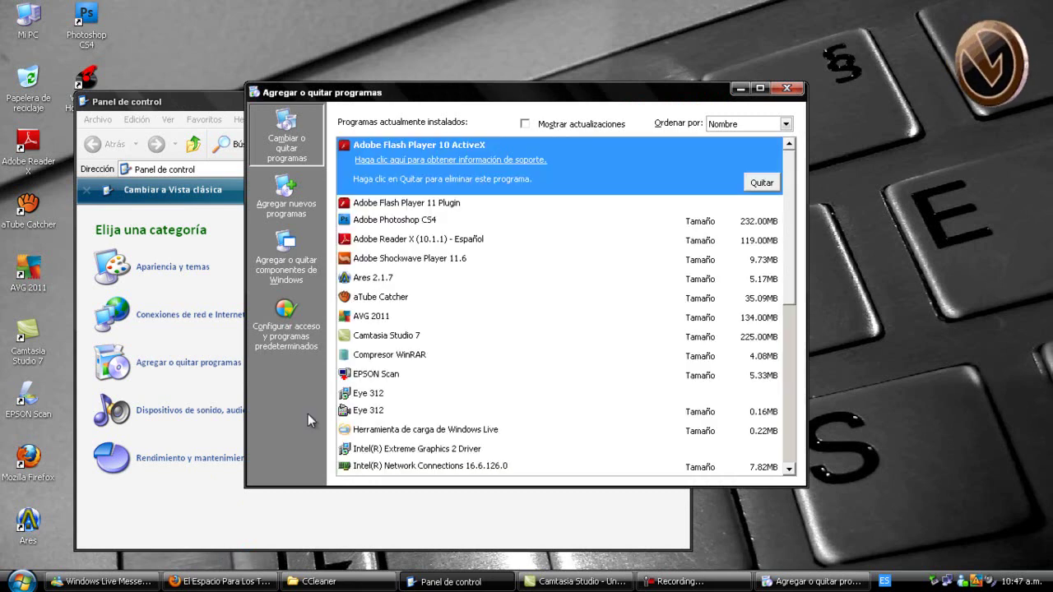
Step: Examine the installed programs list for removable software, then close Agregar o quitar programas and Panel de control
{"action": "left_click", "coordinate": [366, 376]}
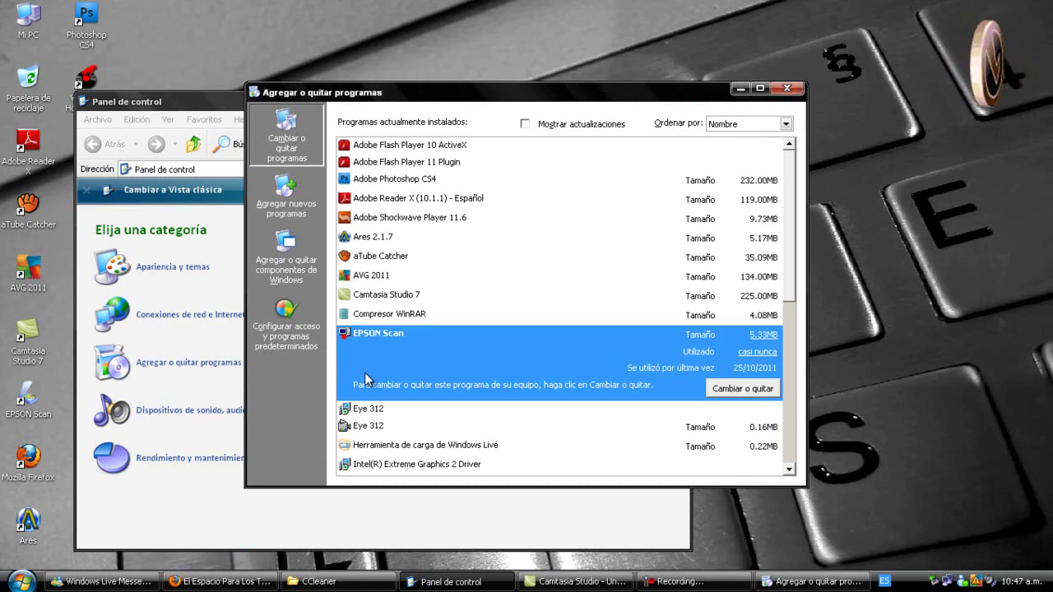
{"action": "scroll", "coordinate": [365, 377], "scroll_direction": "down", "scroll_amount": 6}
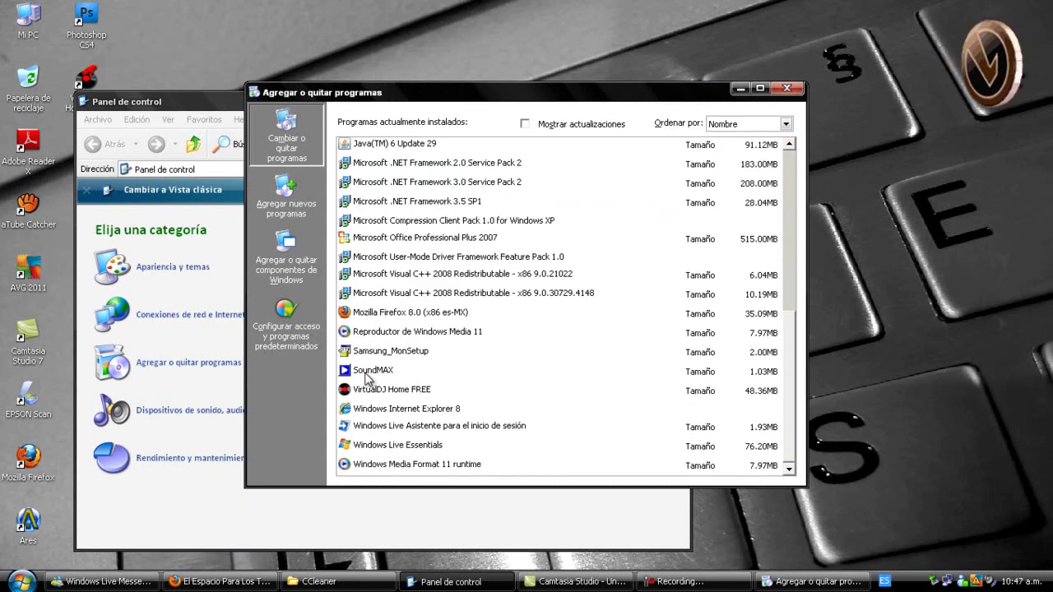
{"action": "left_click", "coordinate": [390, 427]}
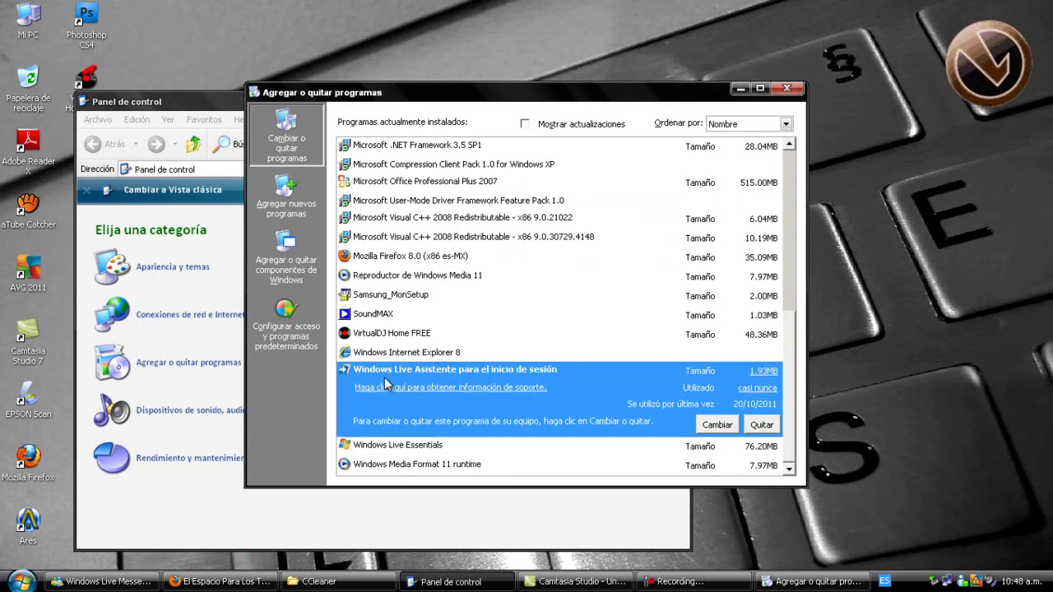
{"action": "left_click", "coordinate": [391, 300]}
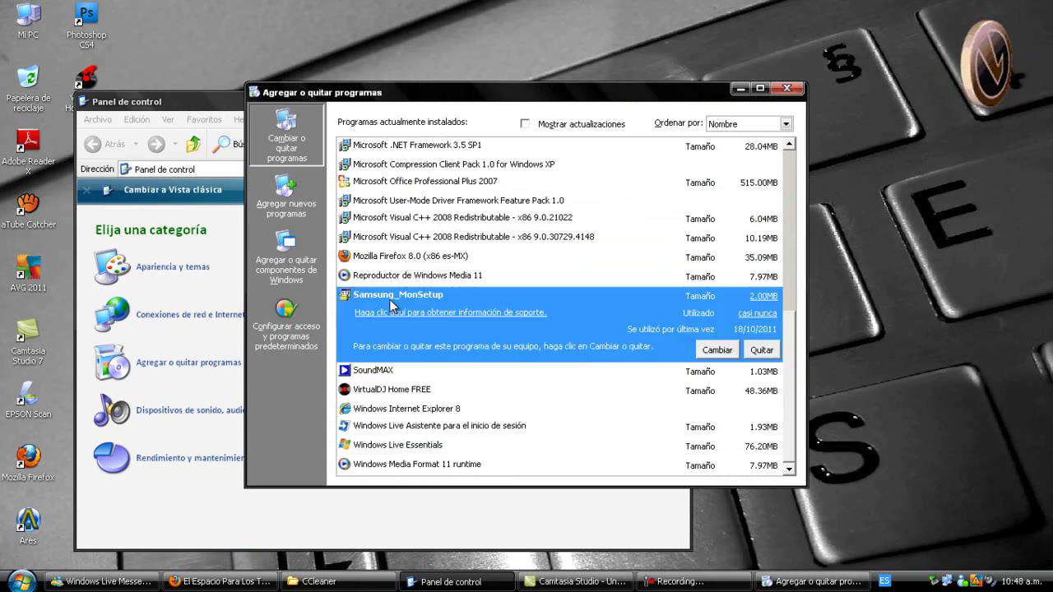
{"action": "key", "text": "Up"}
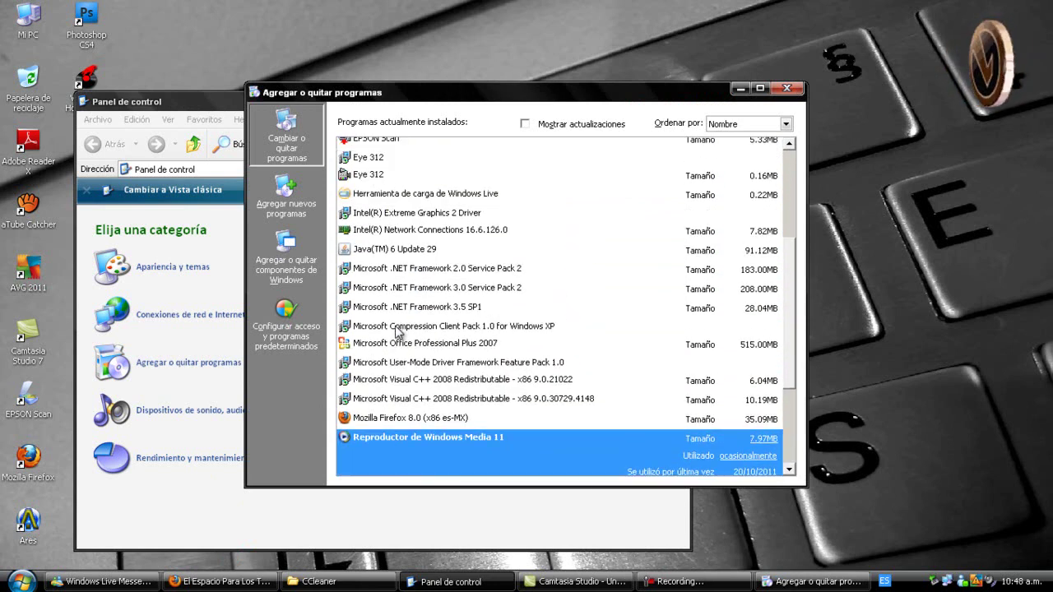
{"action": "scroll", "coordinate": [397, 331], "scroll_direction": "up", "scroll_amount": 5}
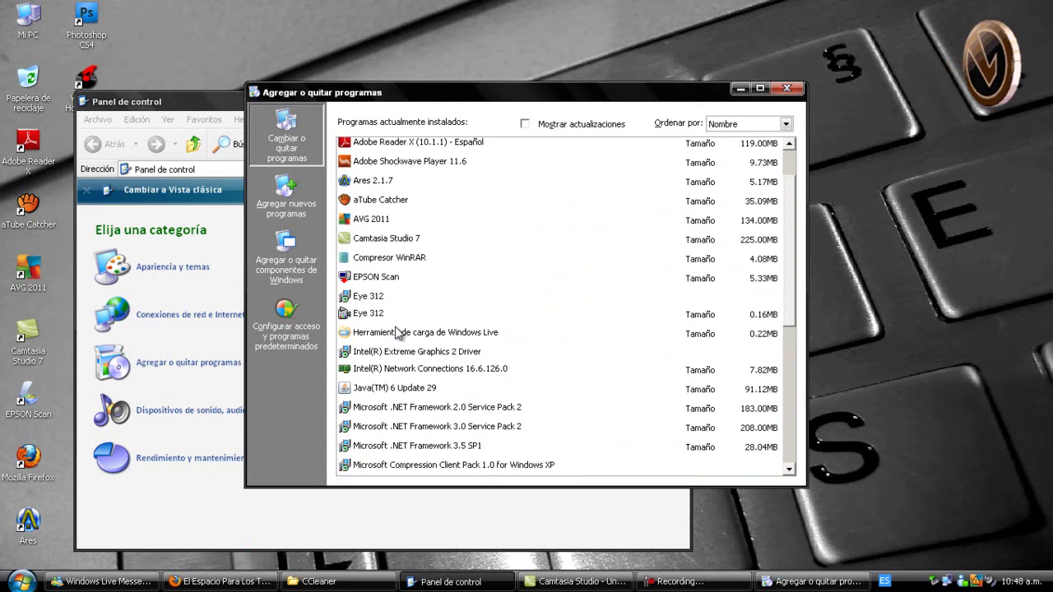
{"action": "left_click", "coordinate": [785, 89]}
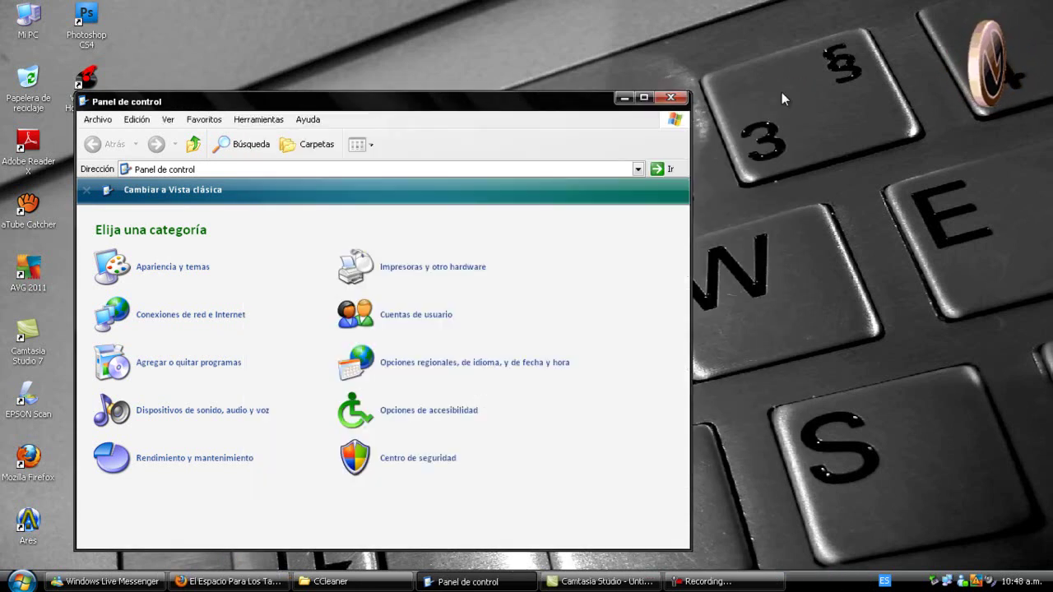
{"action": "left_click", "coordinate": [672, 99]}
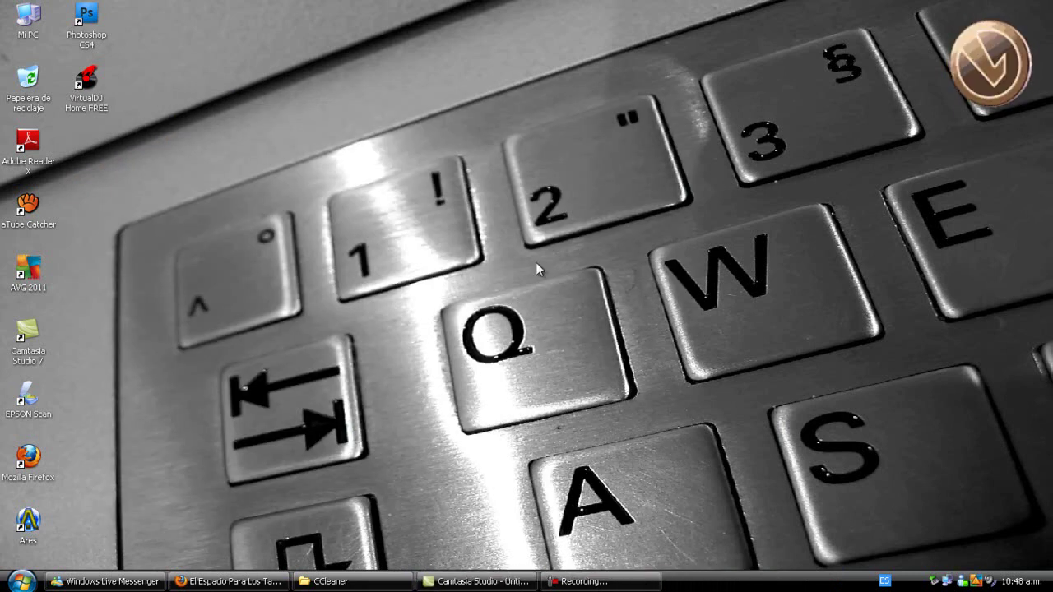